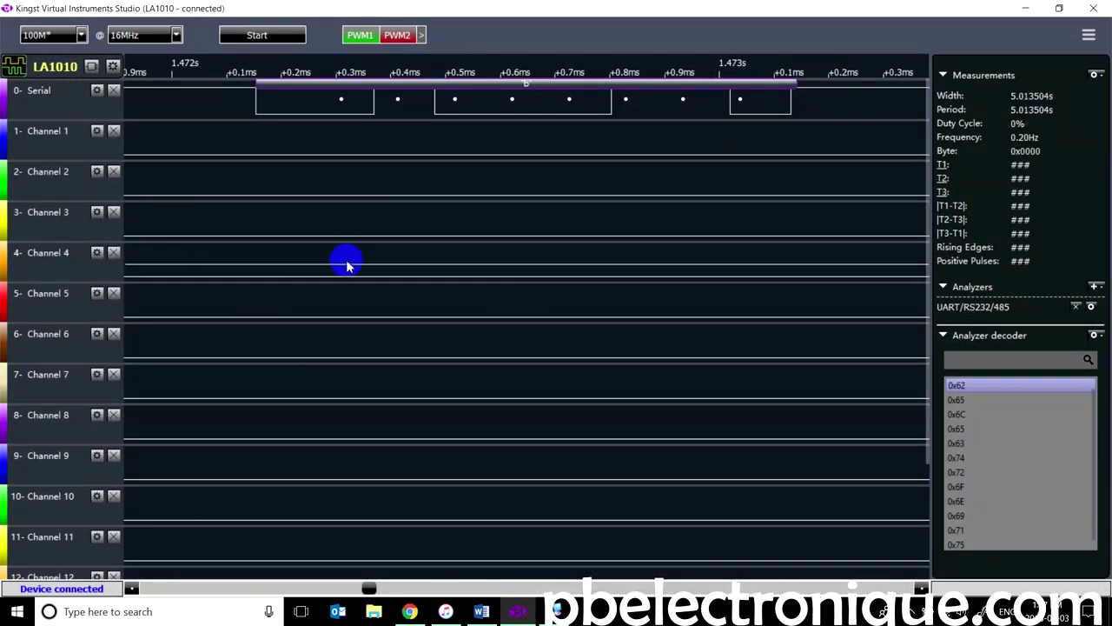
- Launch the other logic analyzer program and resize its window to compare its interface
mouse_move(326, 112)
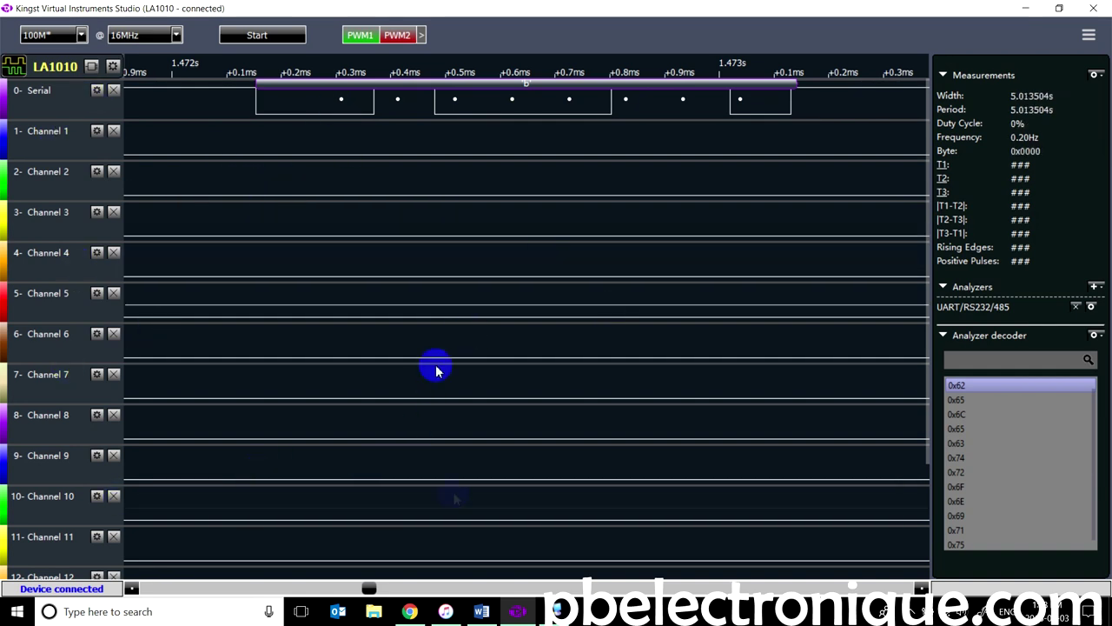
left_click(17, 611)
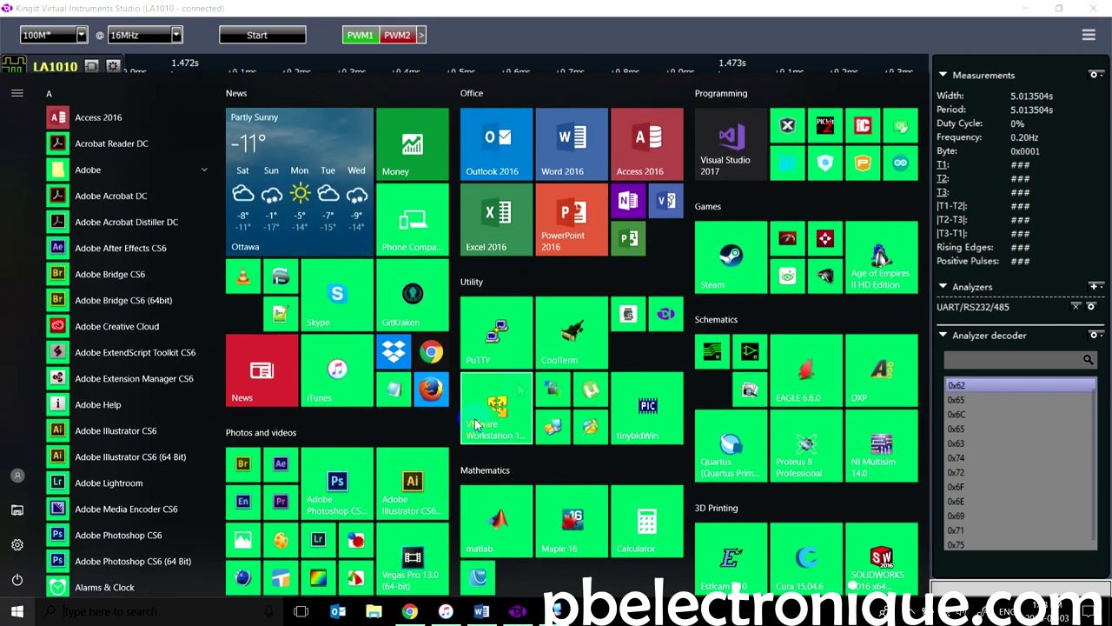
left_click(628, 314)
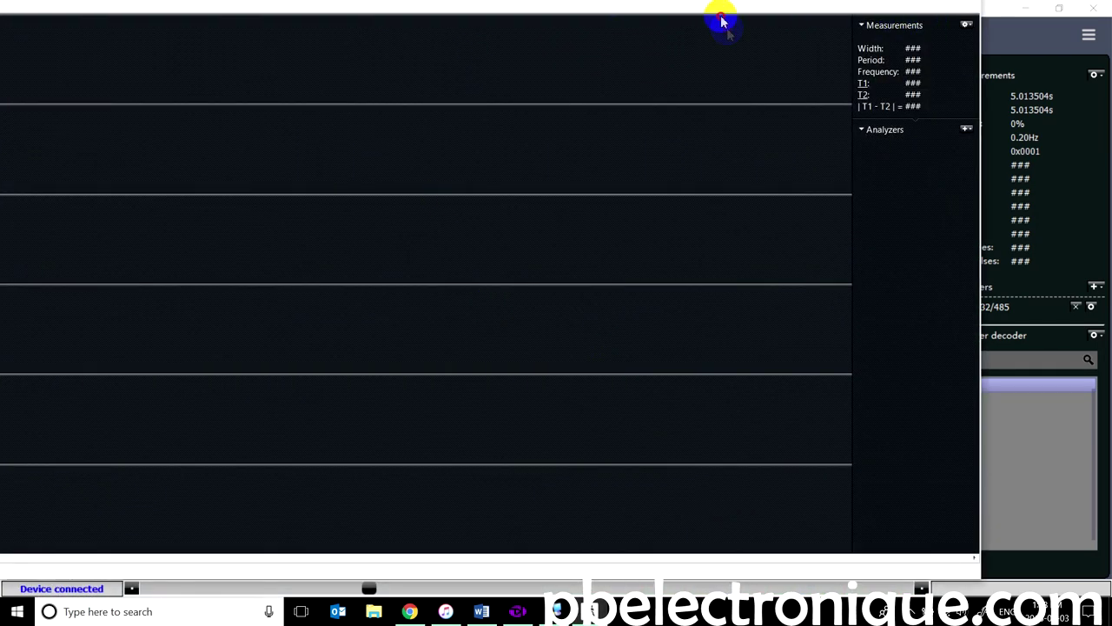
left_click_drag(980, 572, 596, 496)
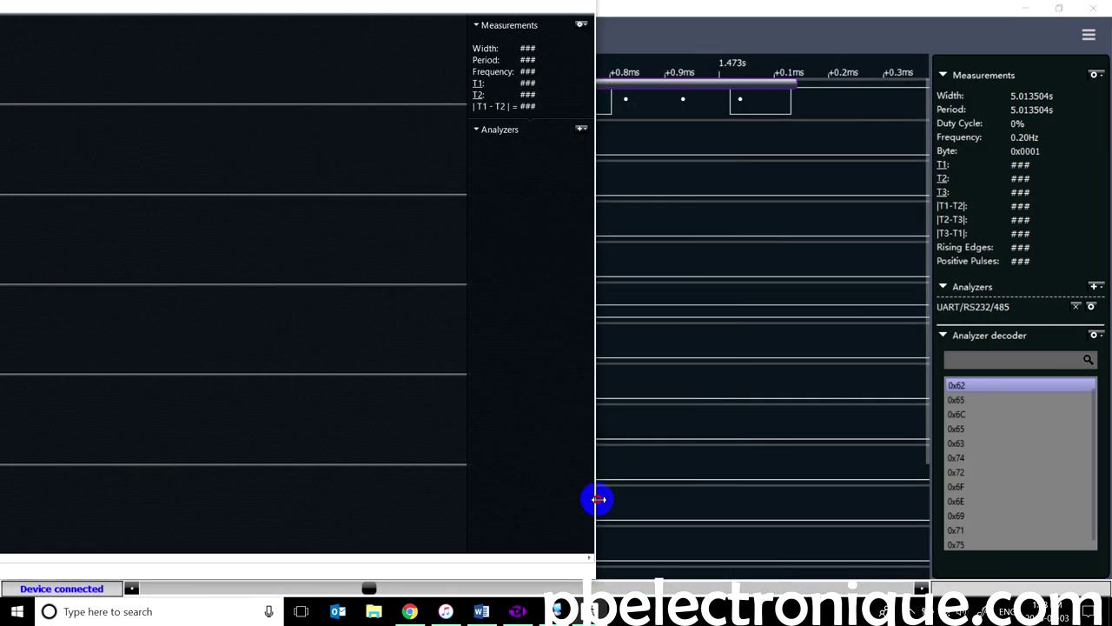
double_click(409, 9)
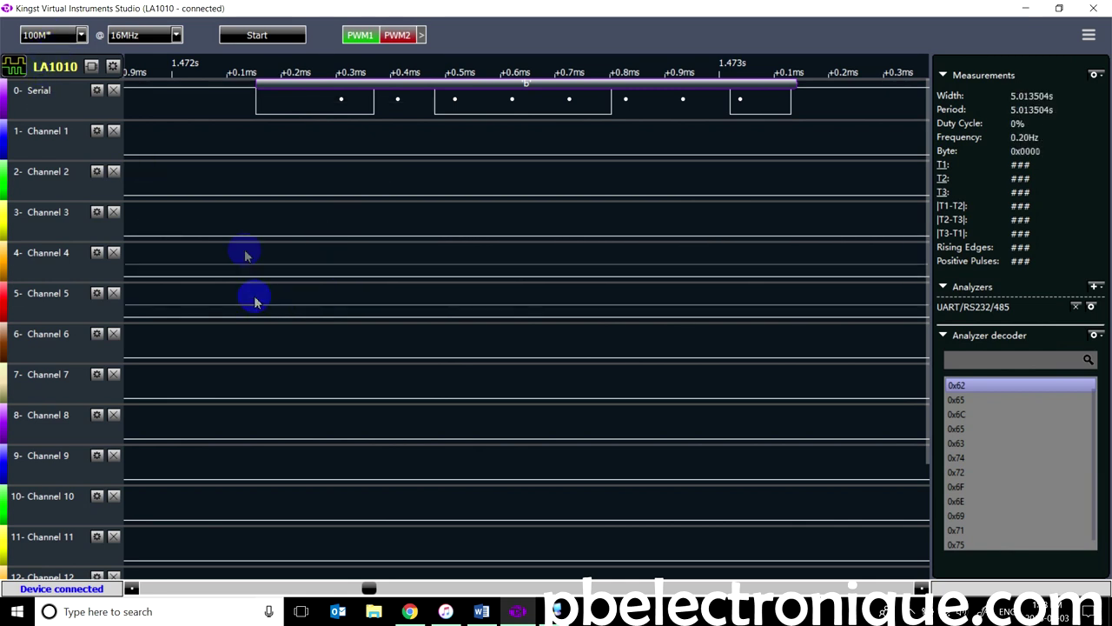
scroll(260, 390, "down", 3)
scroll(260, 390, "up", 3)
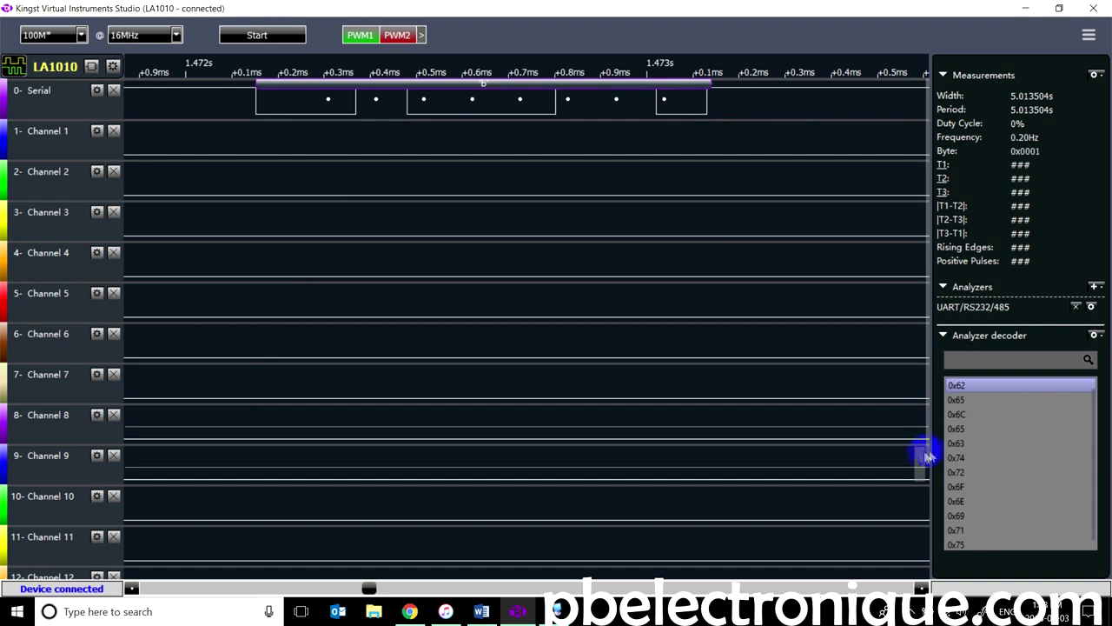
left_click_drag(924, 450, 888, 308)
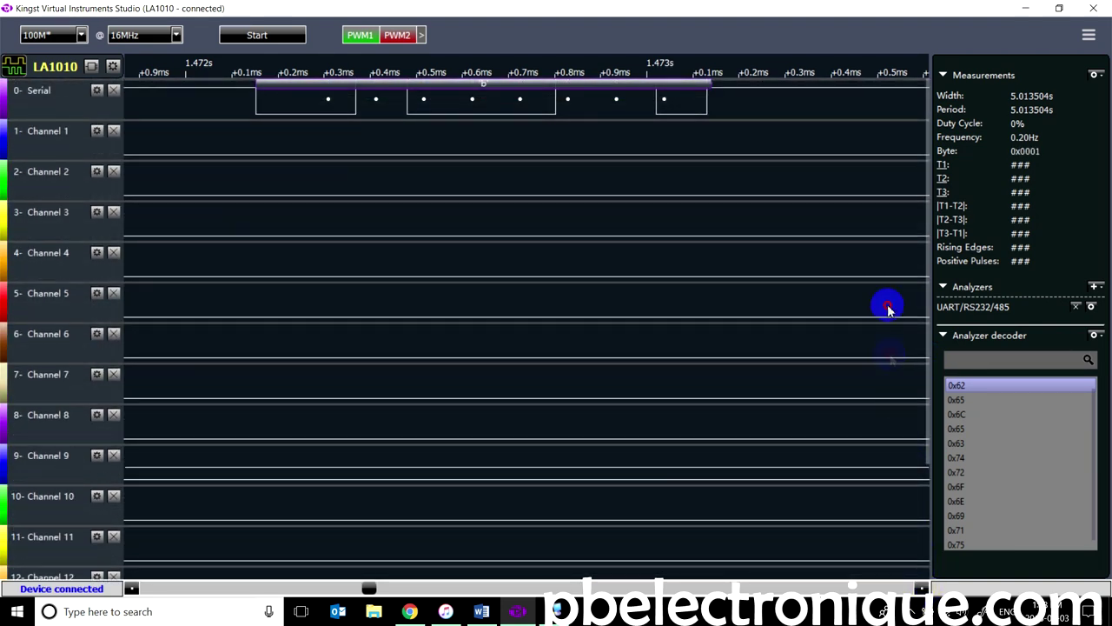
- Review the enable, frequency and duty cycle settings of the PWM outputs, and leave them without saving
left_click(364, 43)
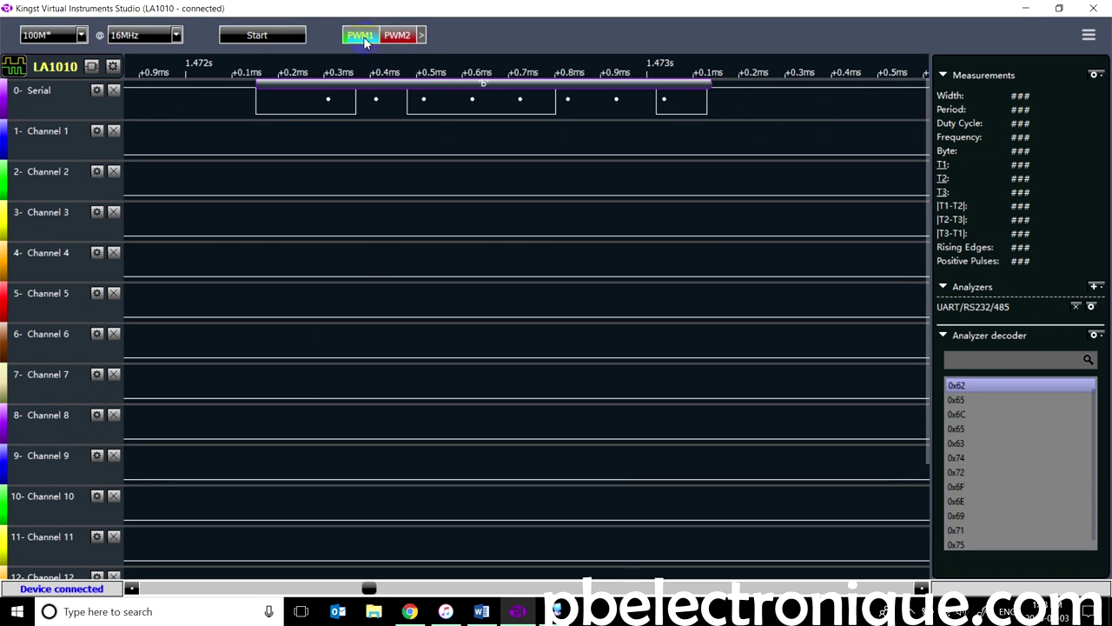
left_click(421, 36)
left_click(468, 326)
left_click(468, 327)
left_click(611, 291)
left_click(611, 295)
double_click(688, 290)
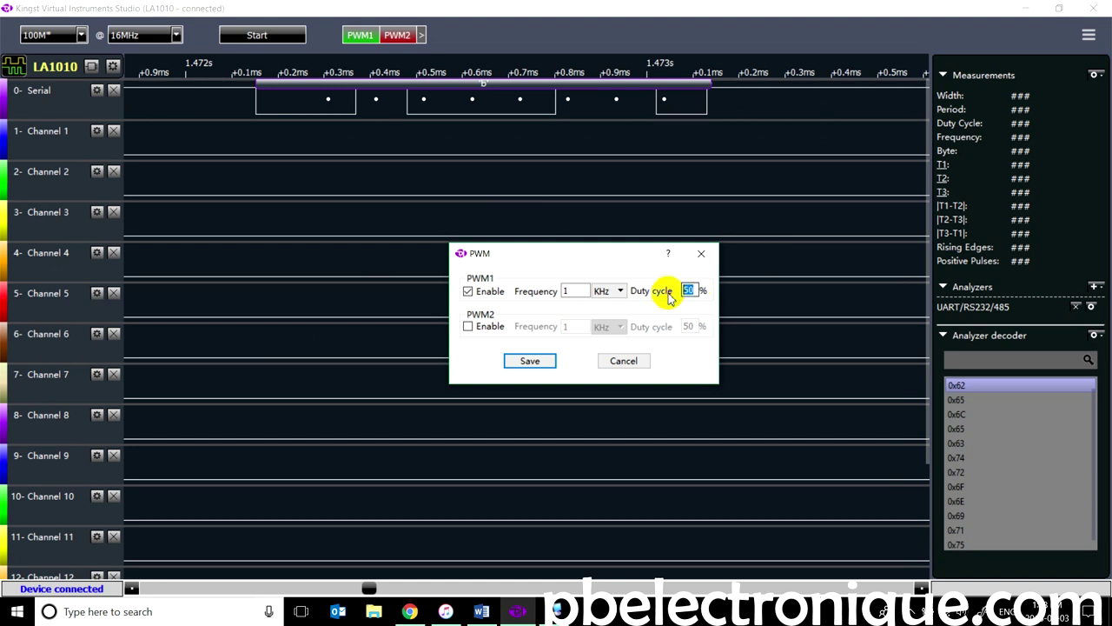
left_click(622, 360)
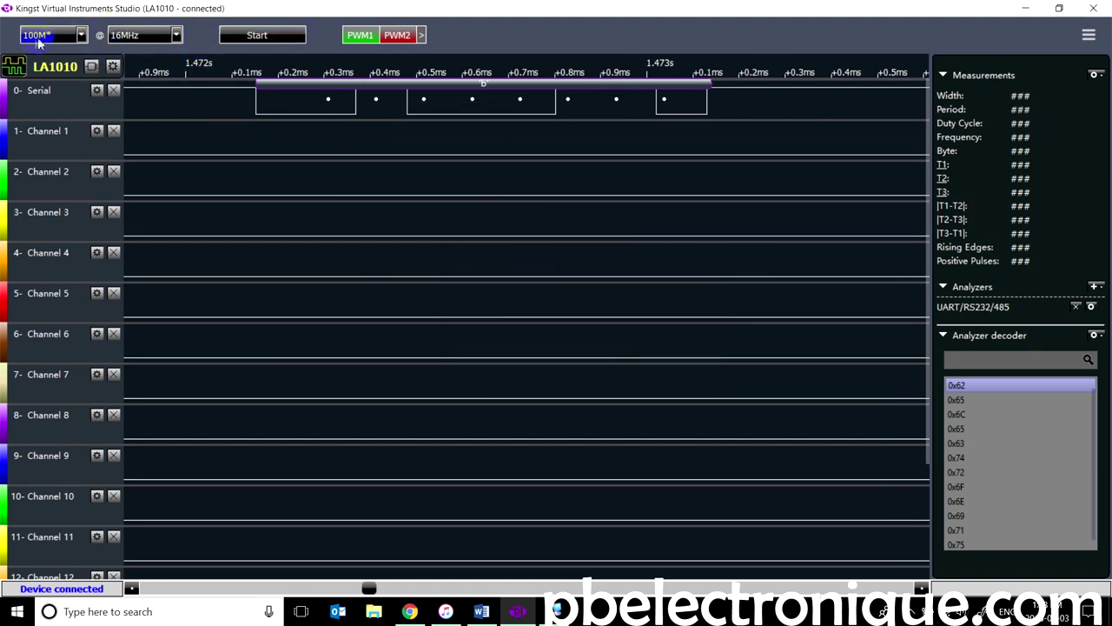
- Review the sample depth choices, and try sample rates of 100 MHz and 50 MHz to compare the available channels
left_click(48, 37)
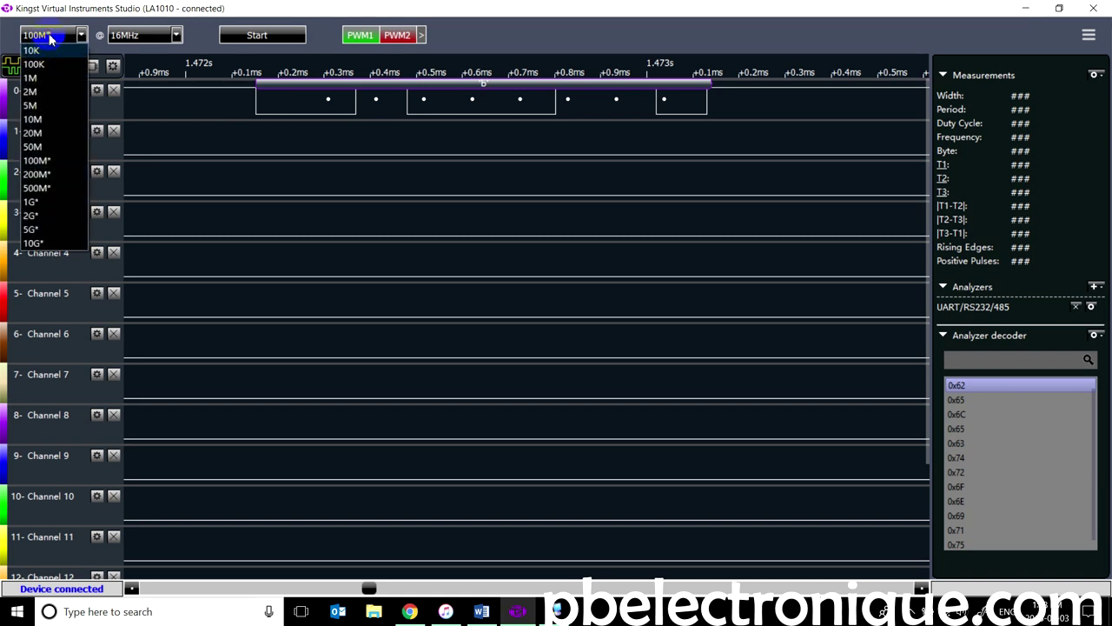
left_click(50, 37)
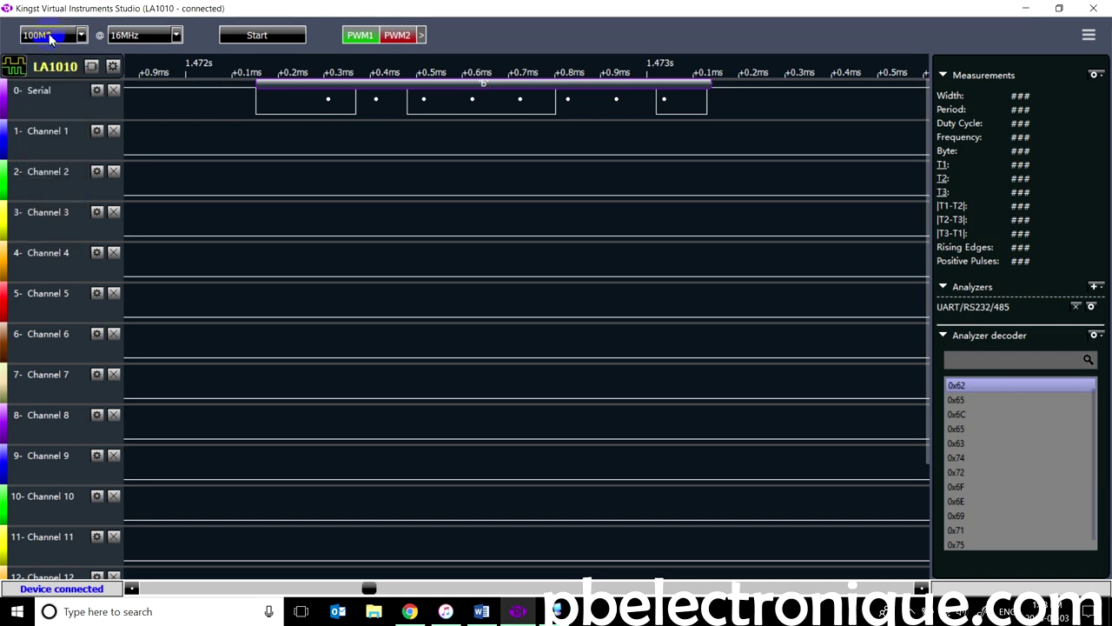
left_click(121, 37)
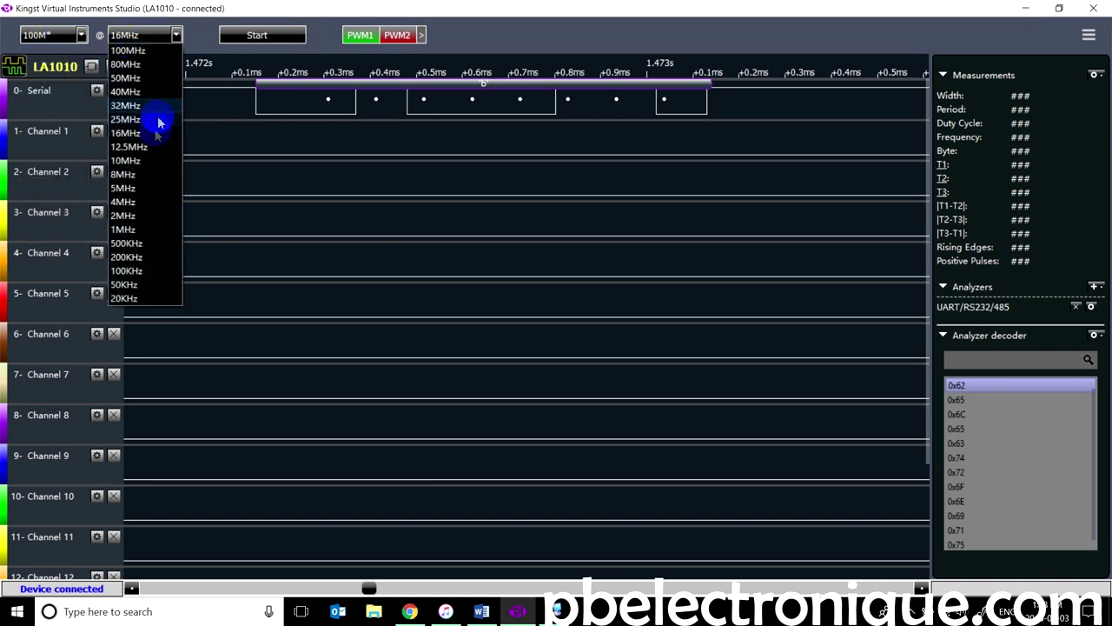
left_click(147, 52)
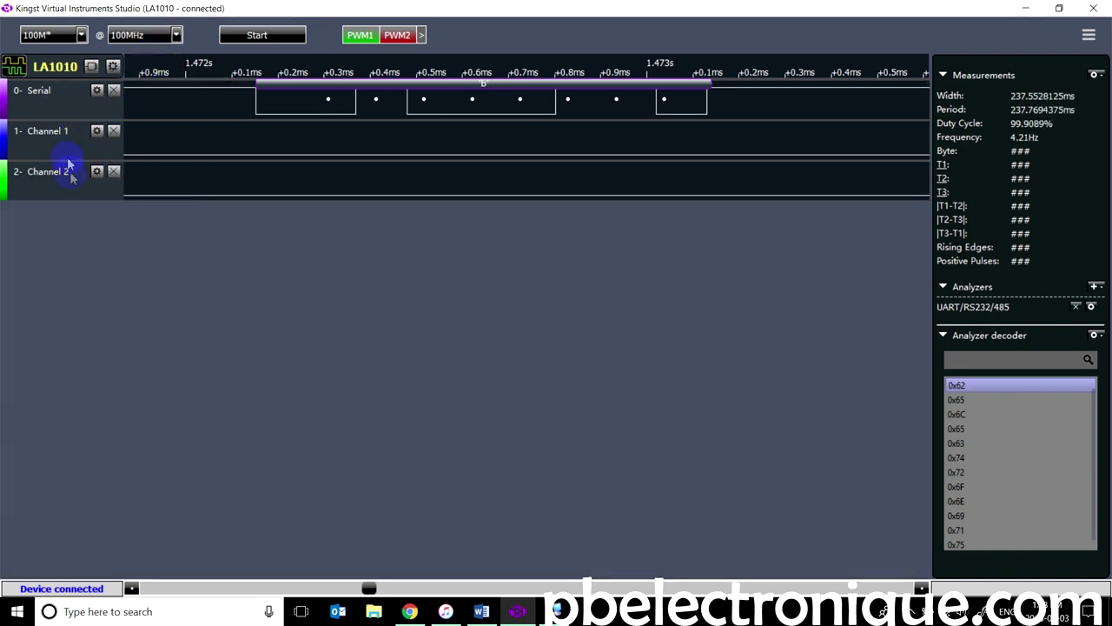
left_click(135, 35)
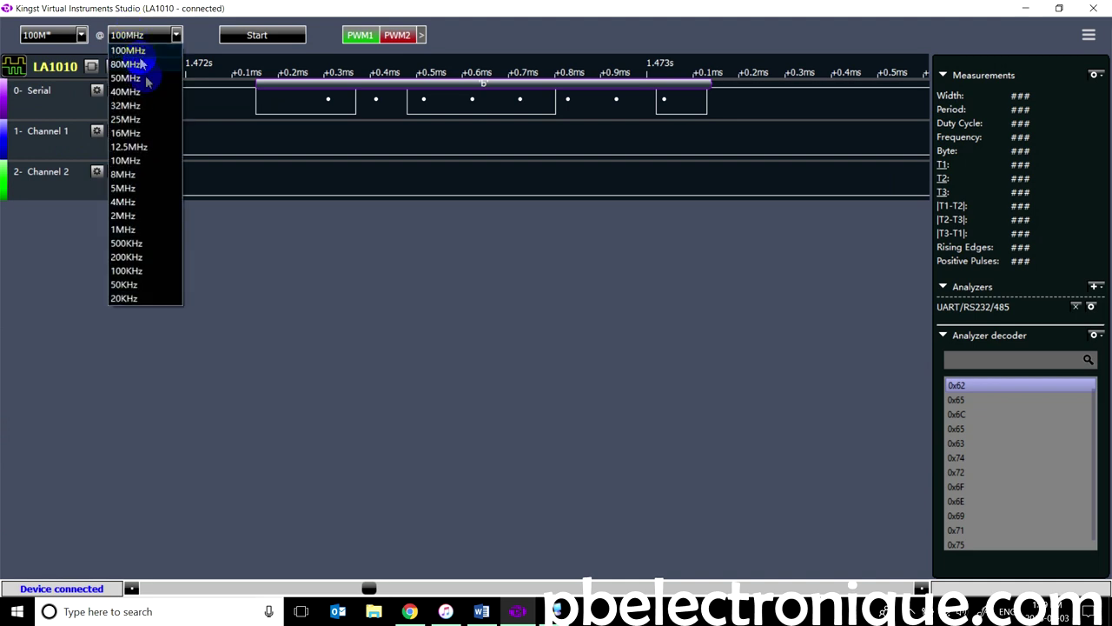
left_click(139, 78)
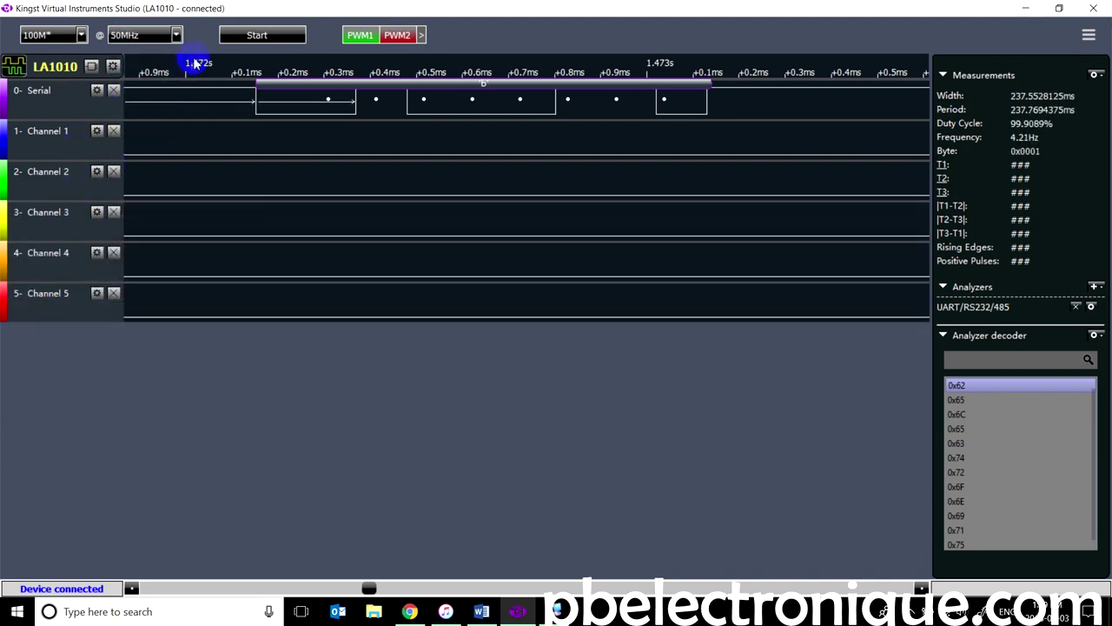
- Set the sample rate to 25 MHz, comparing its available channels with those at 16 MHz
left_click(160, 35)
left_click(148, 120)
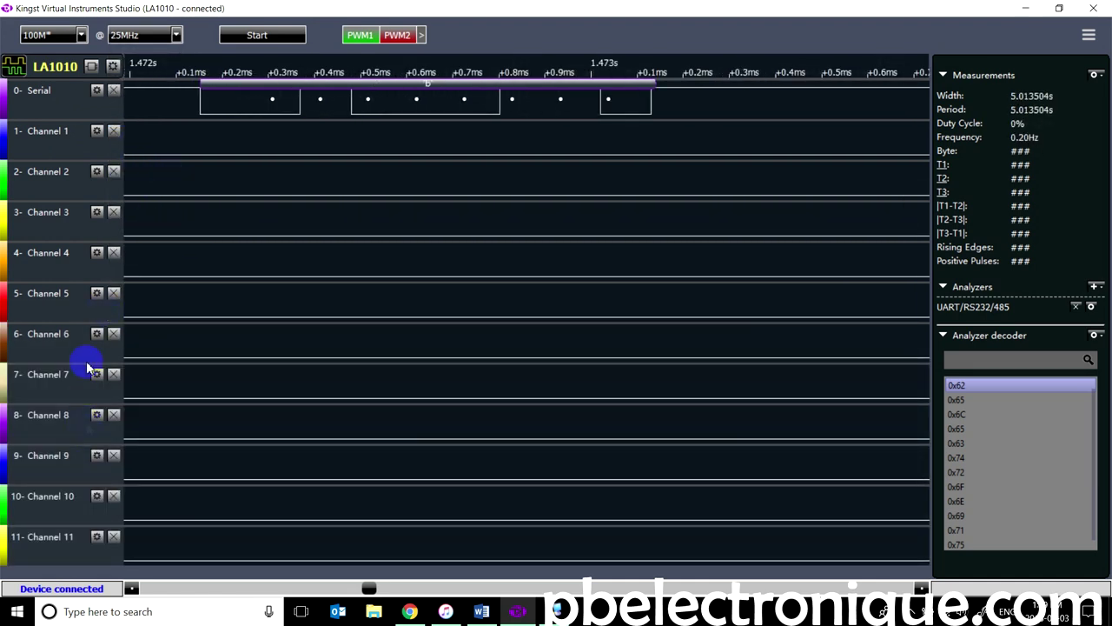
left_click(161, 35)
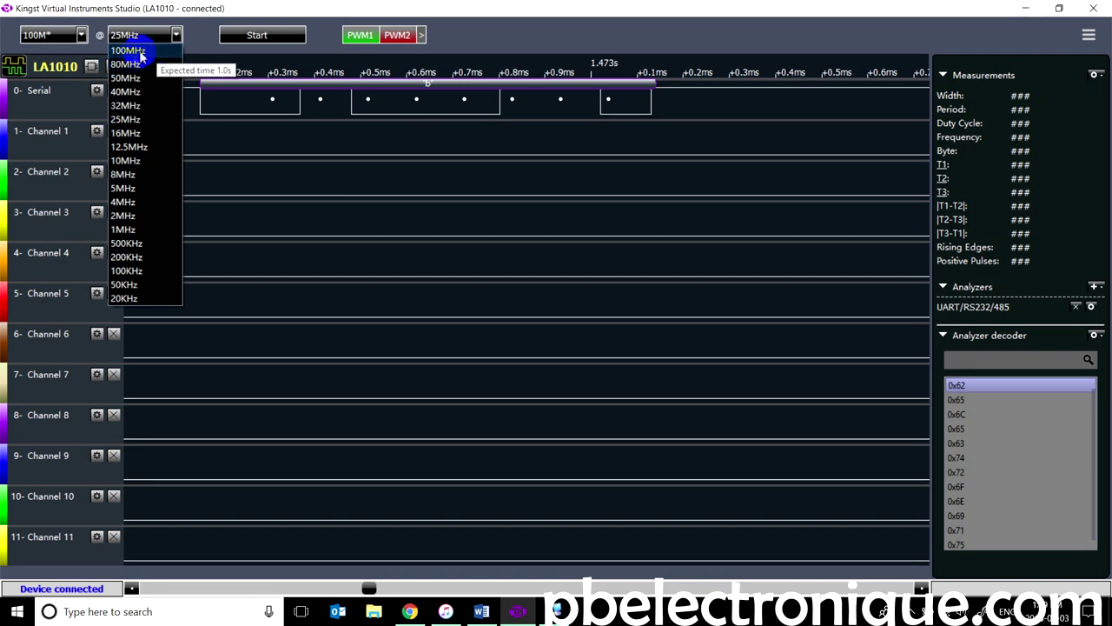
left_click(152, 132)
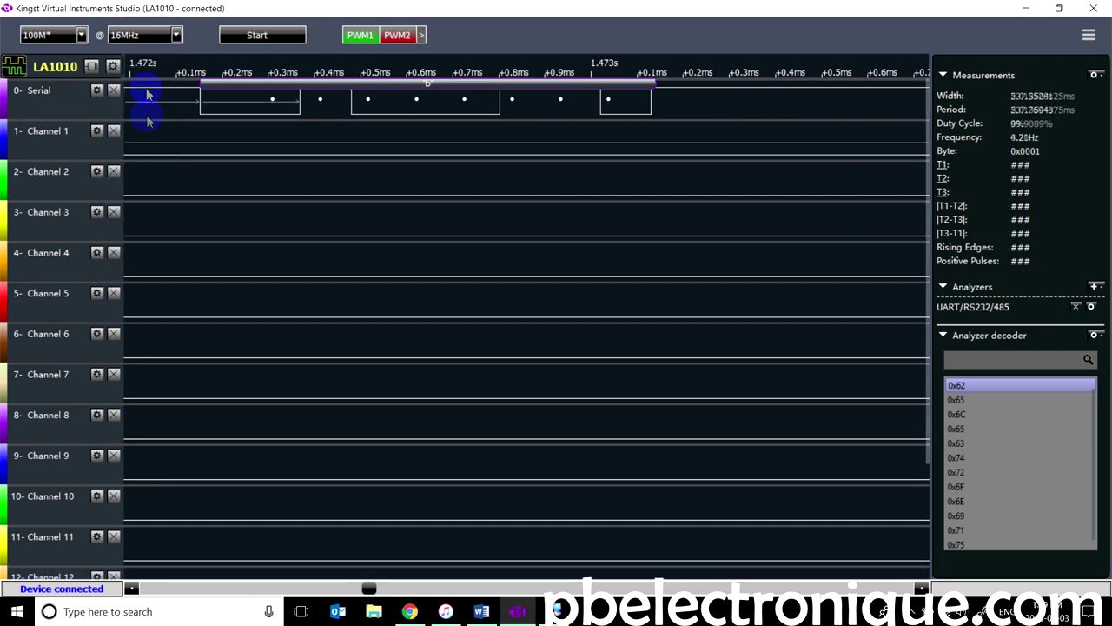
left_click(159, 36)
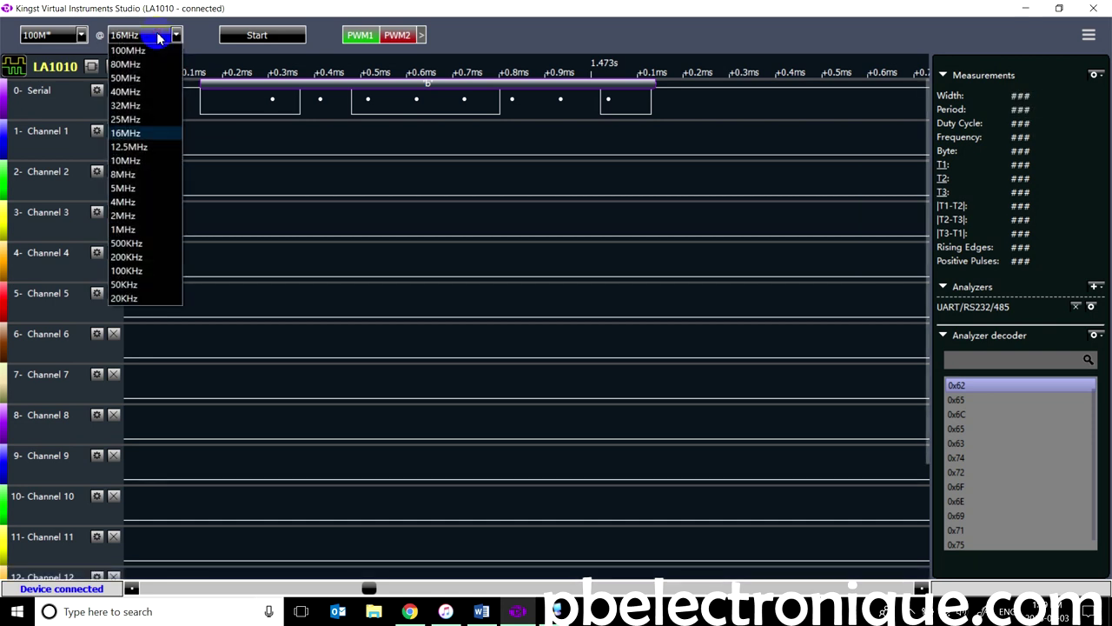
left_click(153, 119)
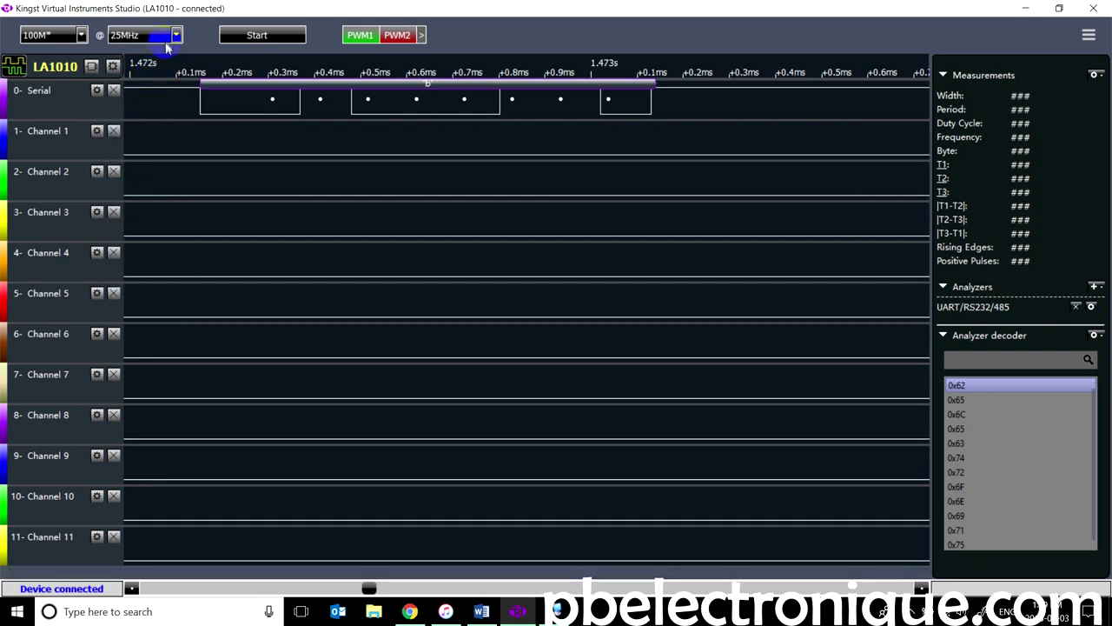
- Show the HyperTerminal session that sends the serial data, and return to the logic analyzer
mouse_move(417, 99)
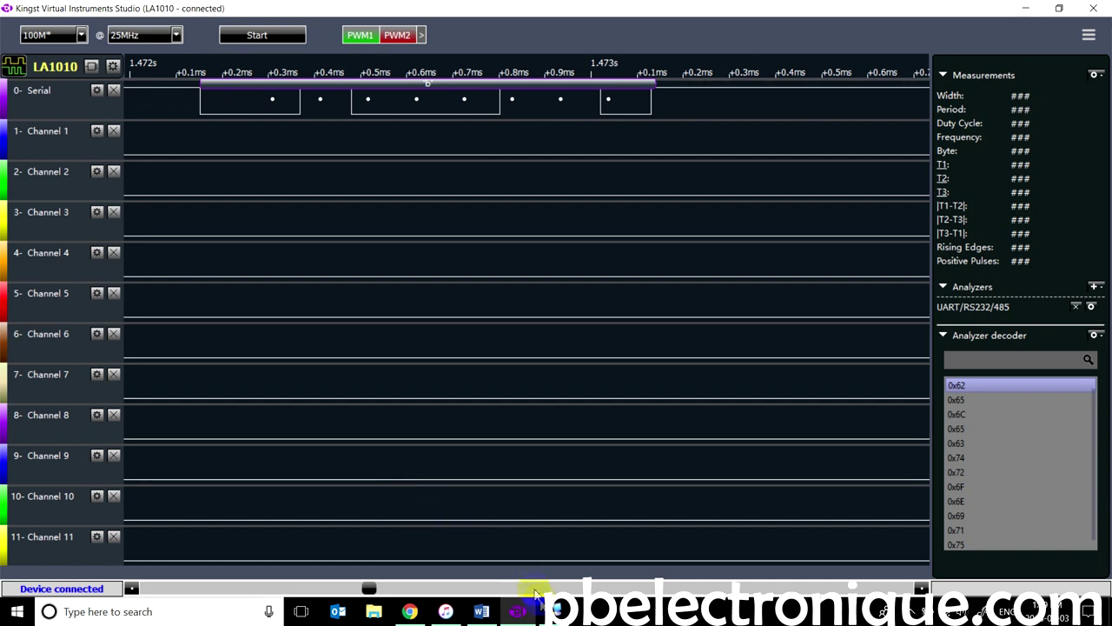
mouse_move(558, 611)
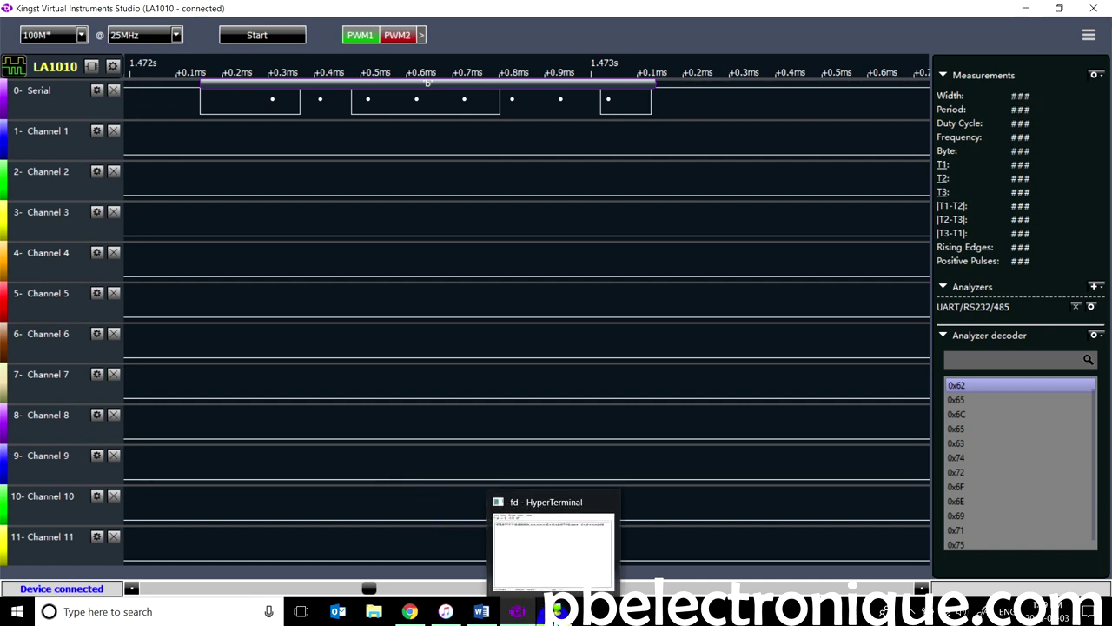
left_click(558, 611)
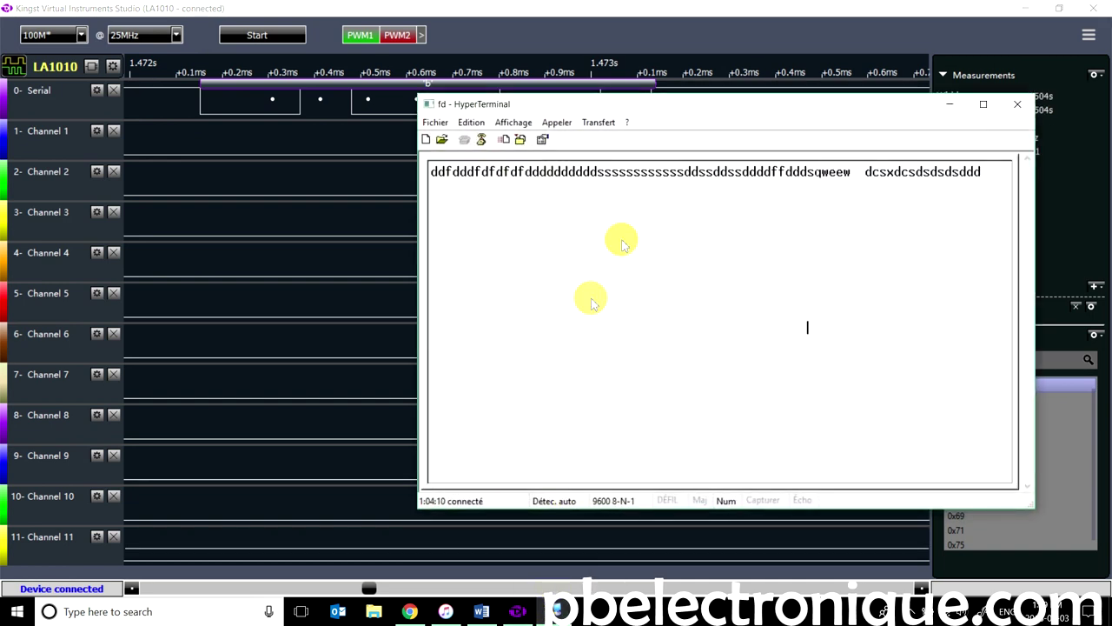
left_click(443, 6)
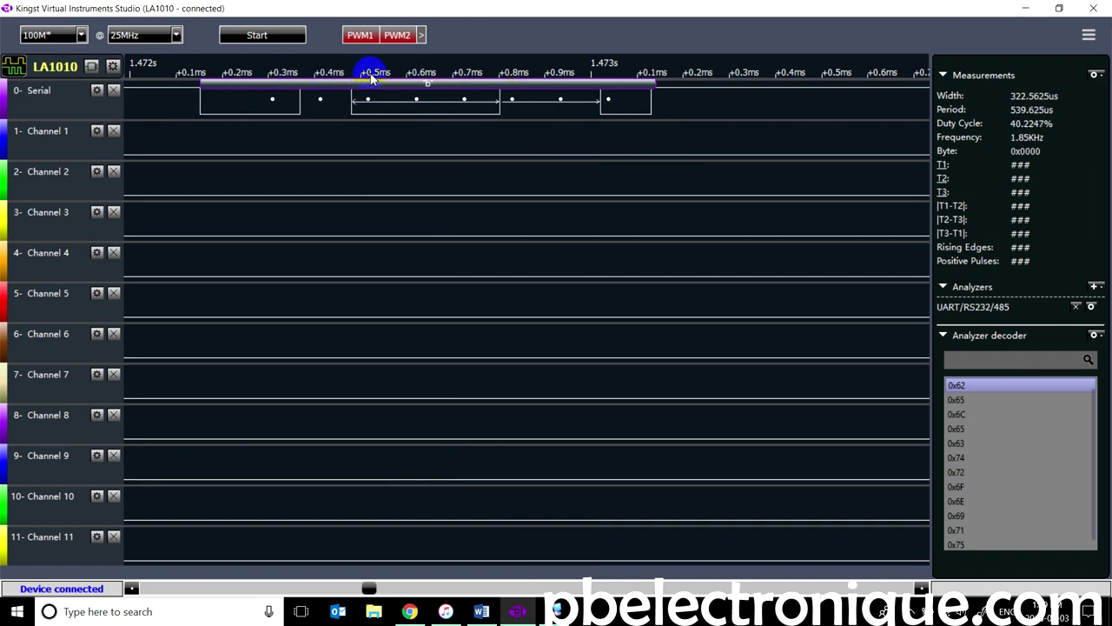
- Capture the Serial channel while sending test characters from HyperTerminal, and return to the logic analyzer
left_click(250, 34)
left_click(560, 611)
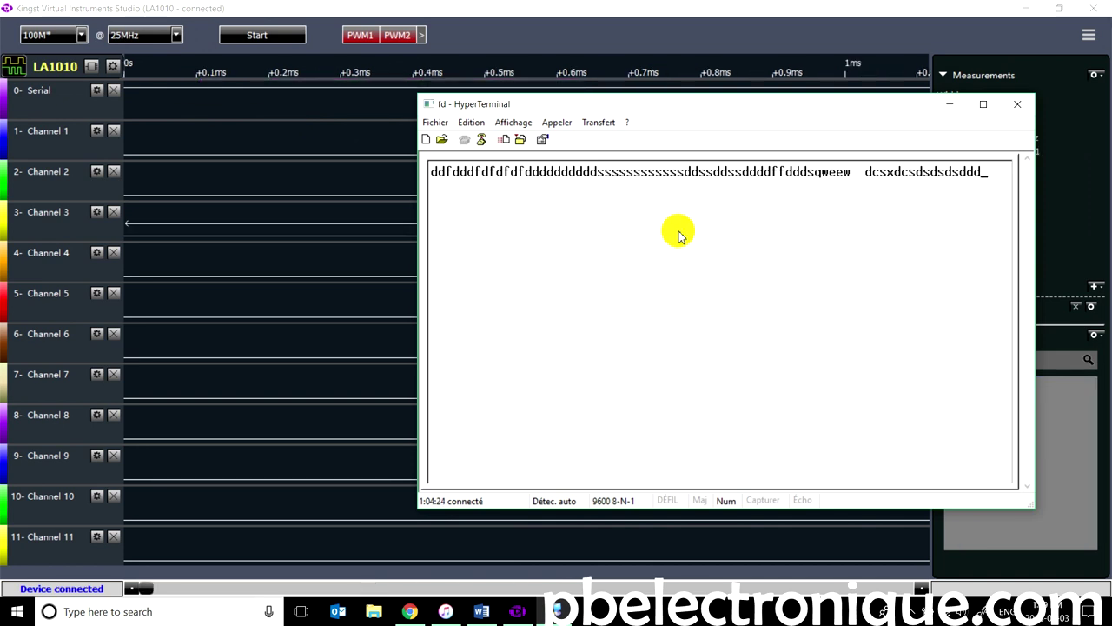
left_click(479, 7)
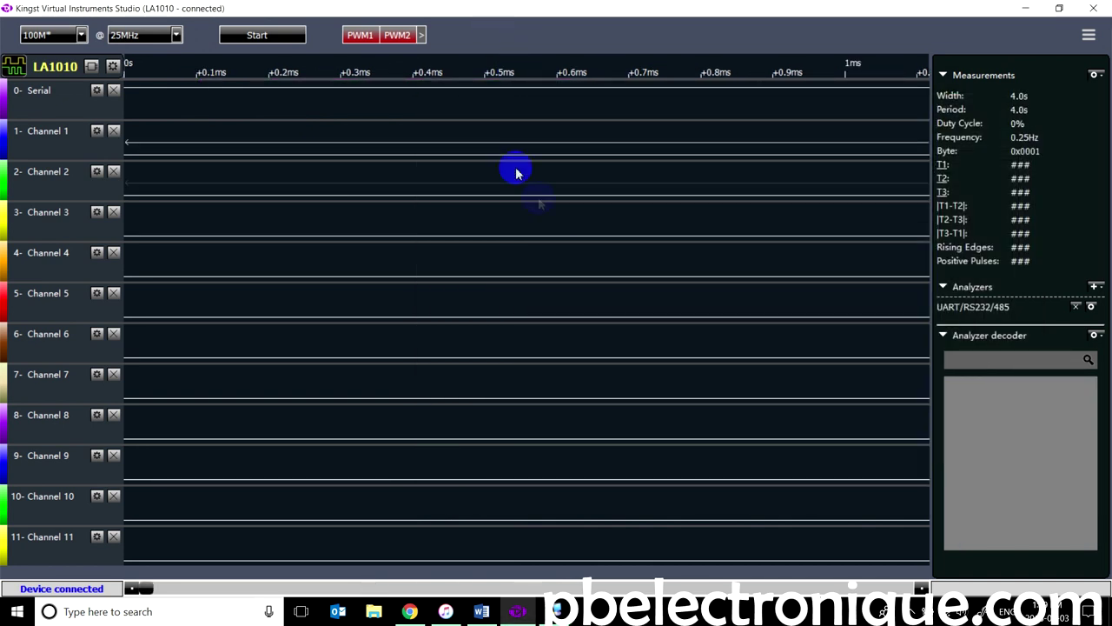
- Examine the whole captured Serial waveform and inspect individual decoded characters from the analyzer results
scroll(581, 205, "down", 1)
scroll(580, 205, "down", 3)
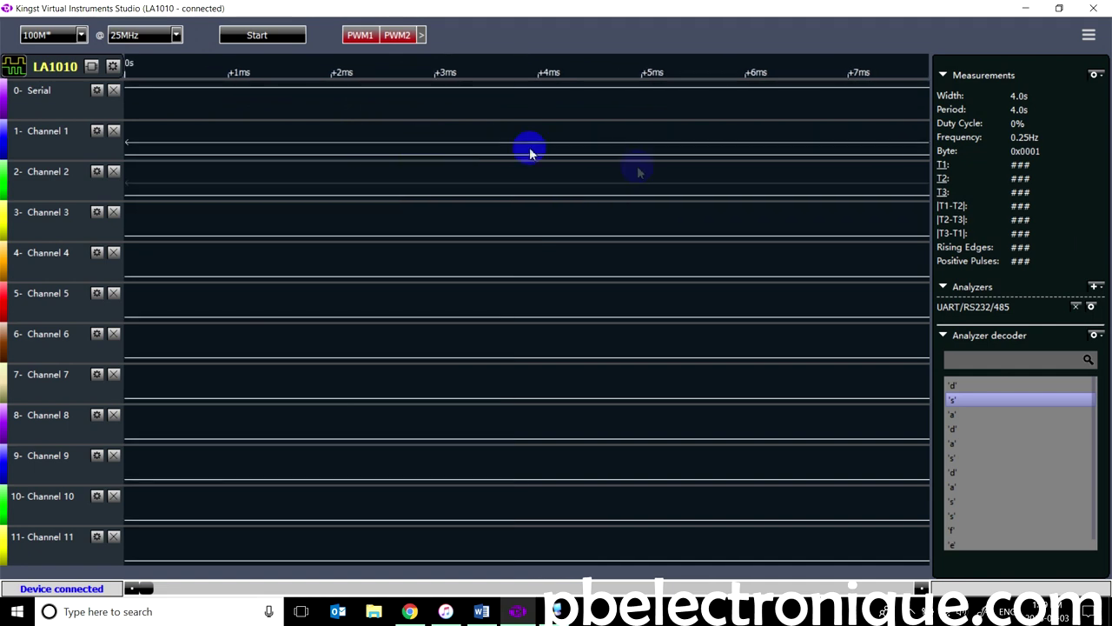
scroll(397, 124, "down", 10)
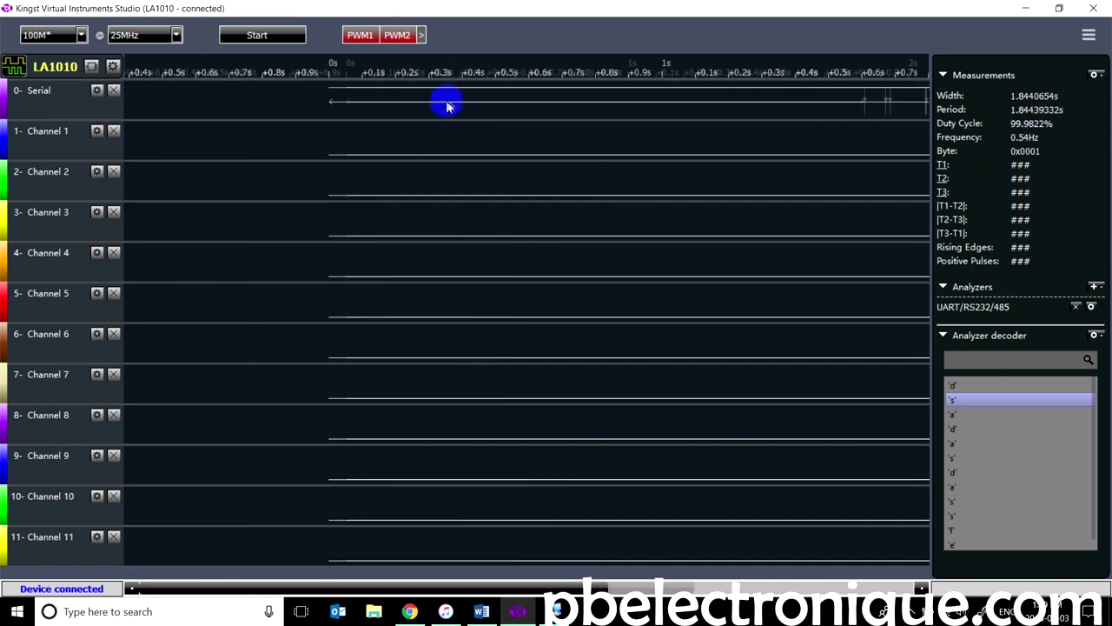
scroll(467, 106, "up", 1)
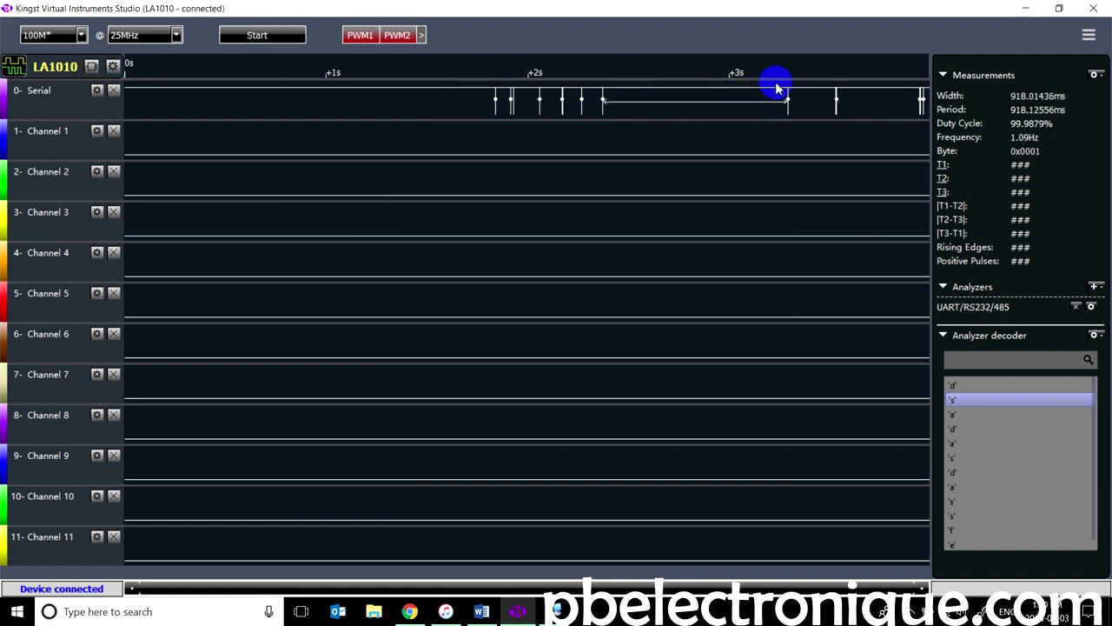
left_click(962, 398)
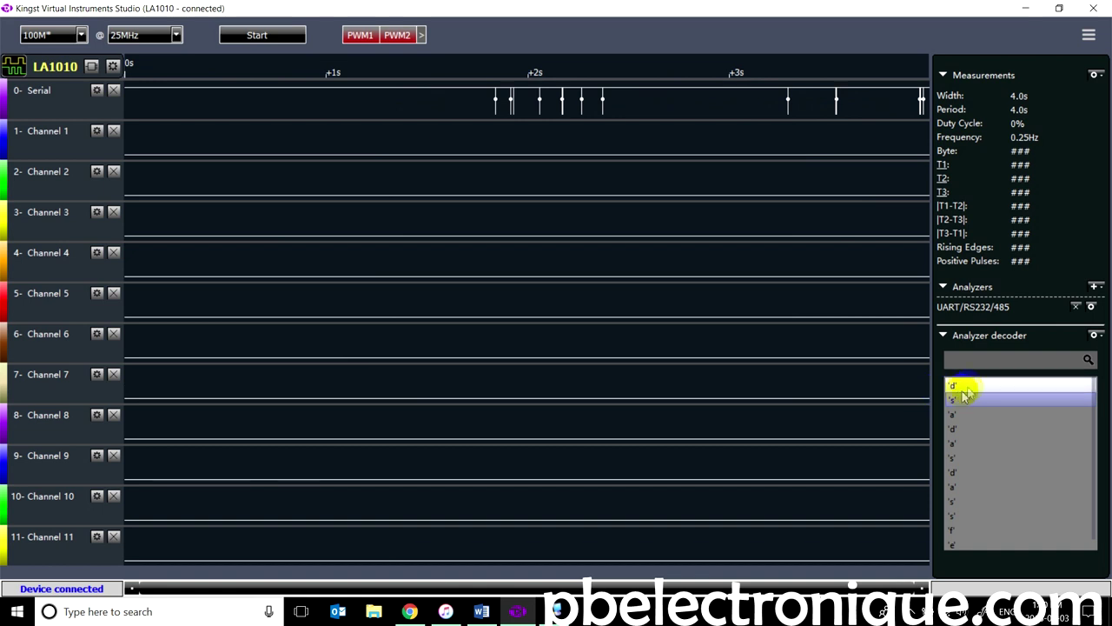
left_click(973, 457)
left_click(983, 515)
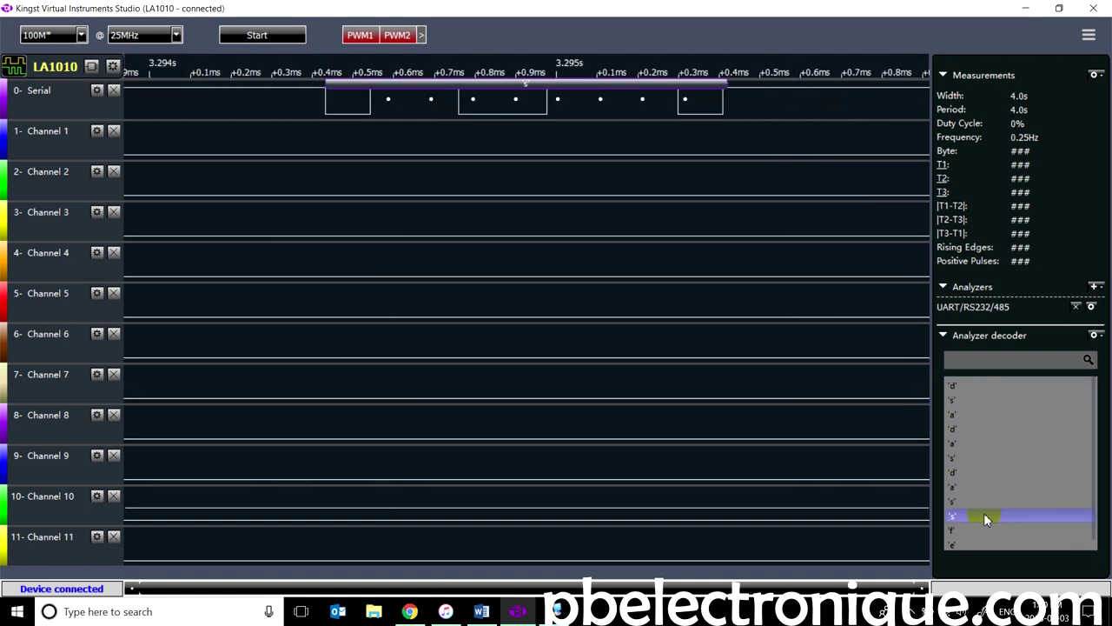
left_click(982, 385)
left_click(996, 544)
left_click(995, 501)
scroll(977, 530, "up", 1)
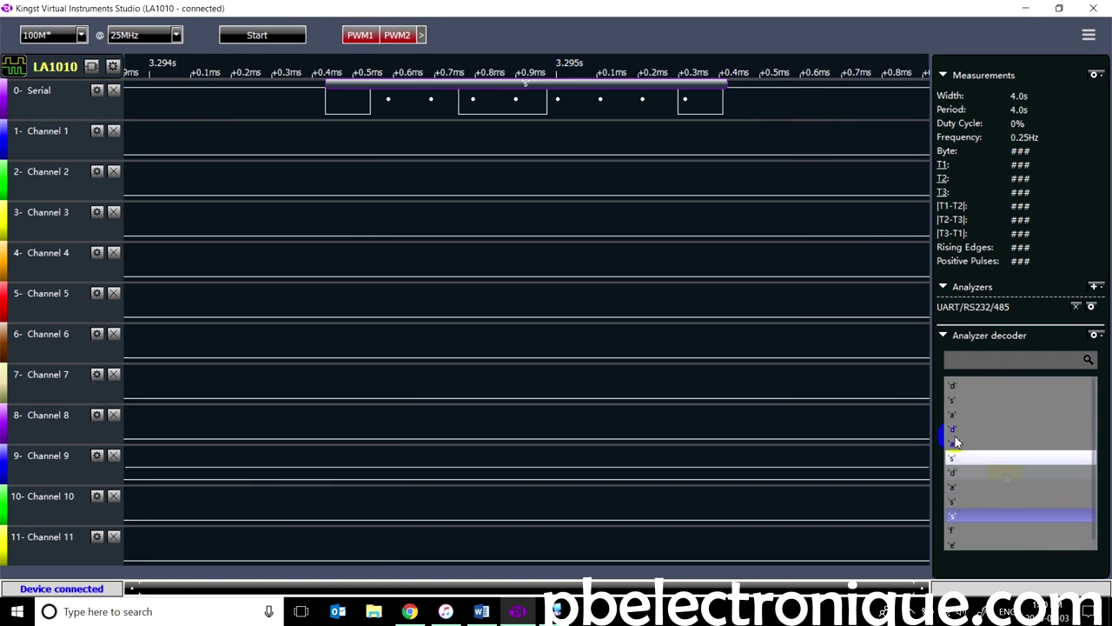
- Capture the Serial channel while sending "bonjour" from HyperTerminal, and return to the analyzer to show the whole waveform
left_click(292, 45)
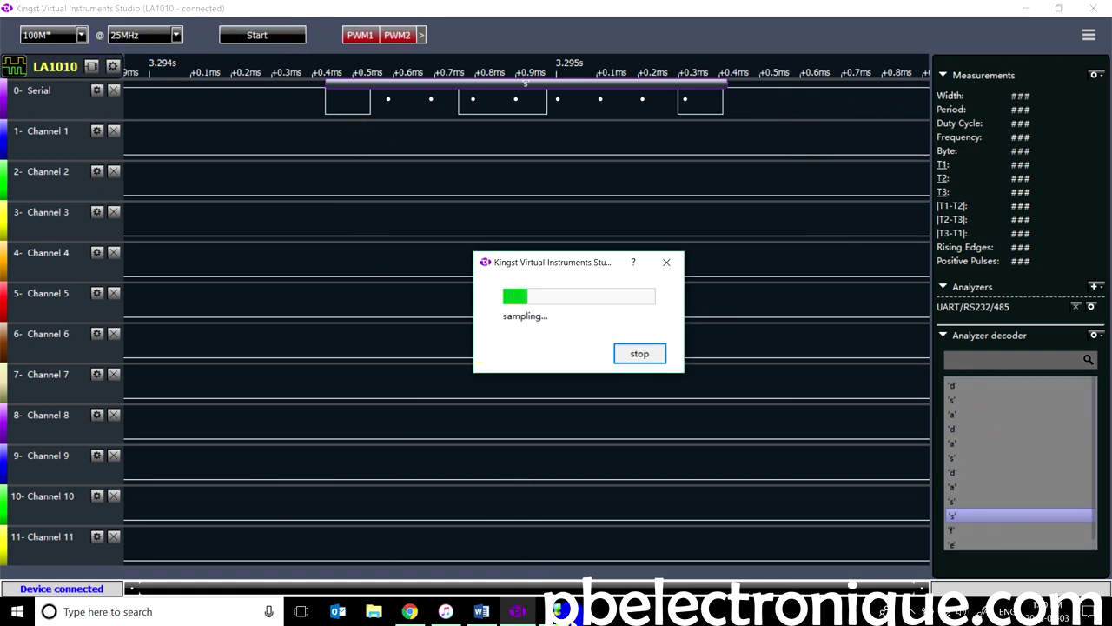
key("alt+Tab")
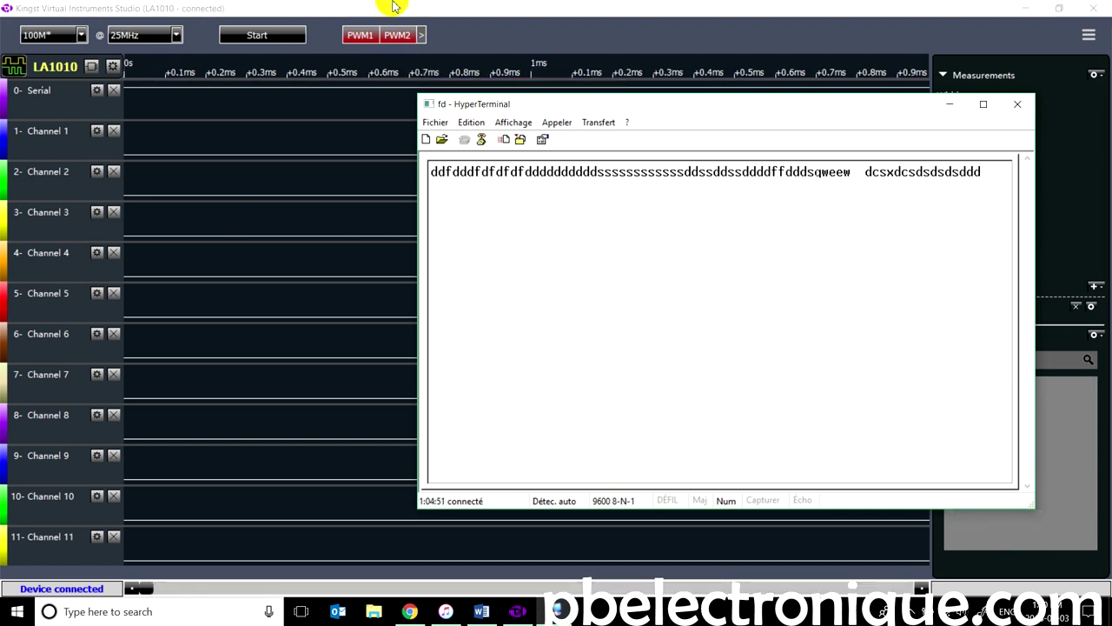
left_click(417, 7)
scroll(599, 135, "down", 15)
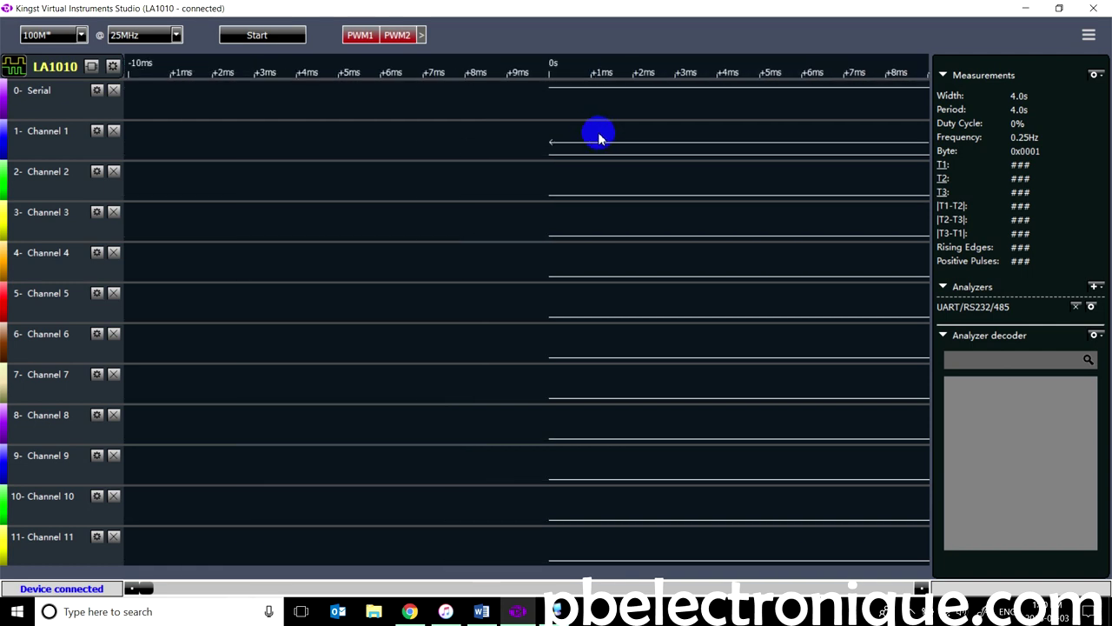
scroll(608, 100, "up", 4)
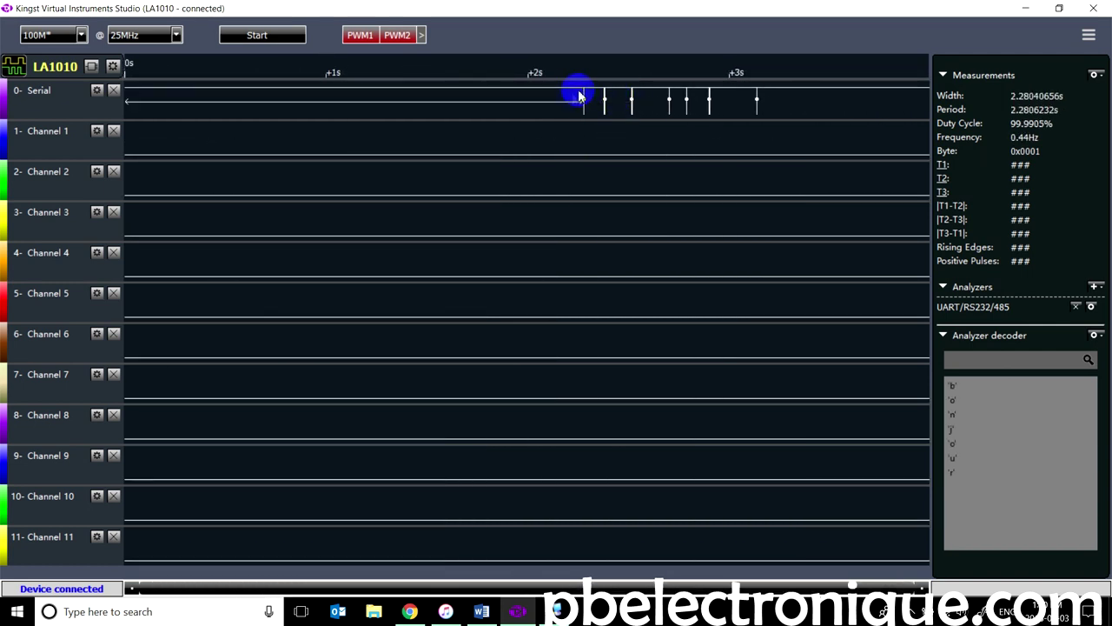
- Examine the list of decoded characters and locate the 'b' byte on the Serial waveform
left_click(978, 397)
mouse_move(977, 397)
left_mouse_down()
mouse_move(982, 475)
mouse_move(963, 390)
left_mouse_up()
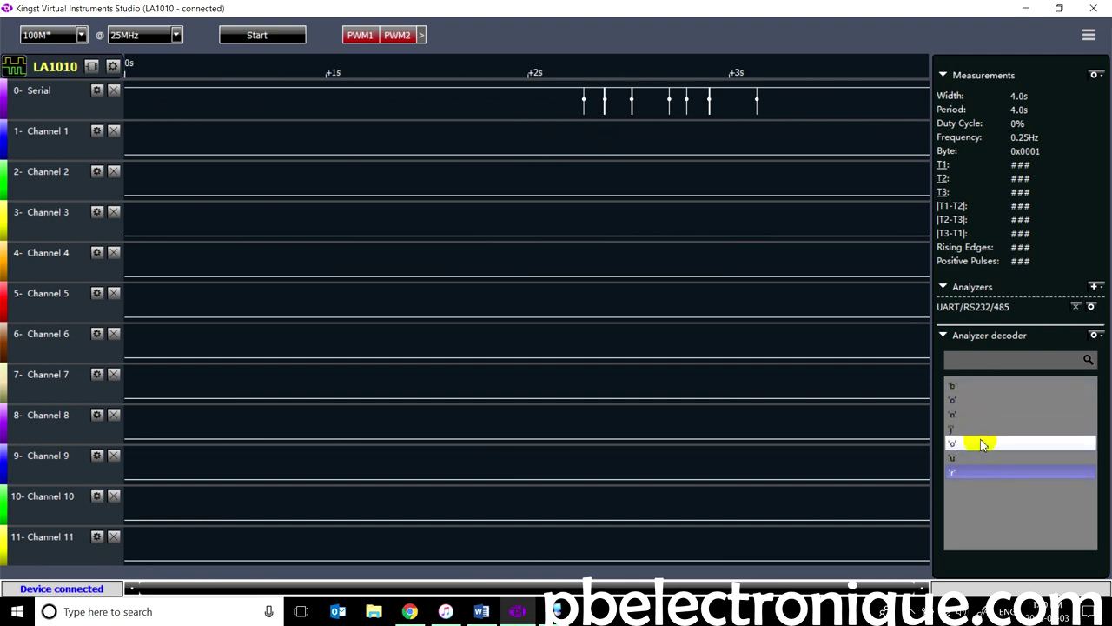
left_click(977, 384)
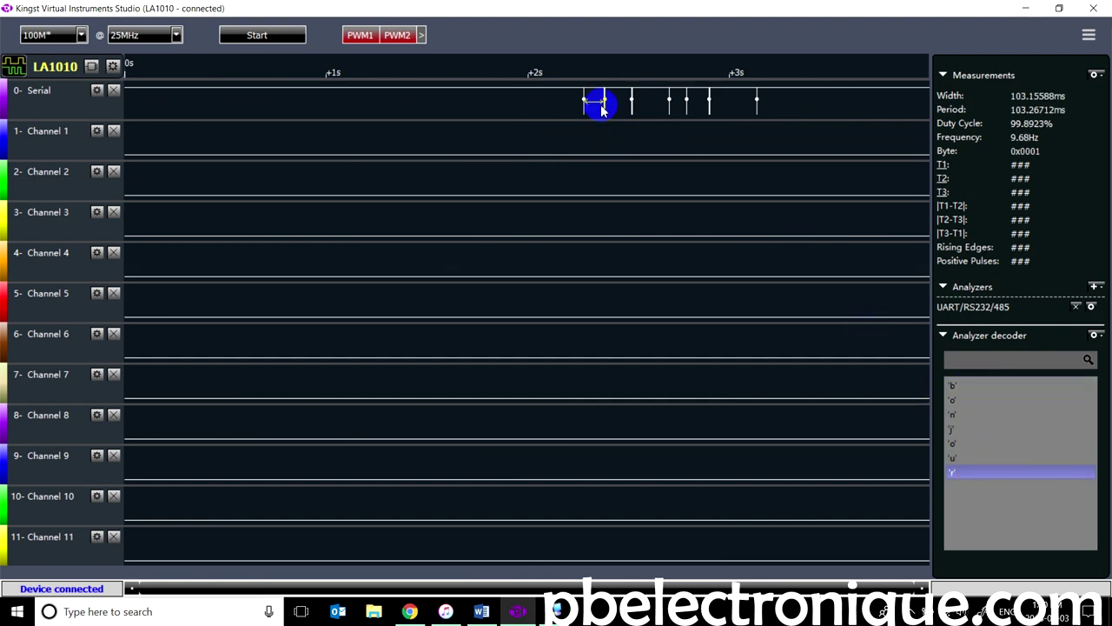
scroll(596, 99, "up", 5)
scroll(560, 109, "up", 10)
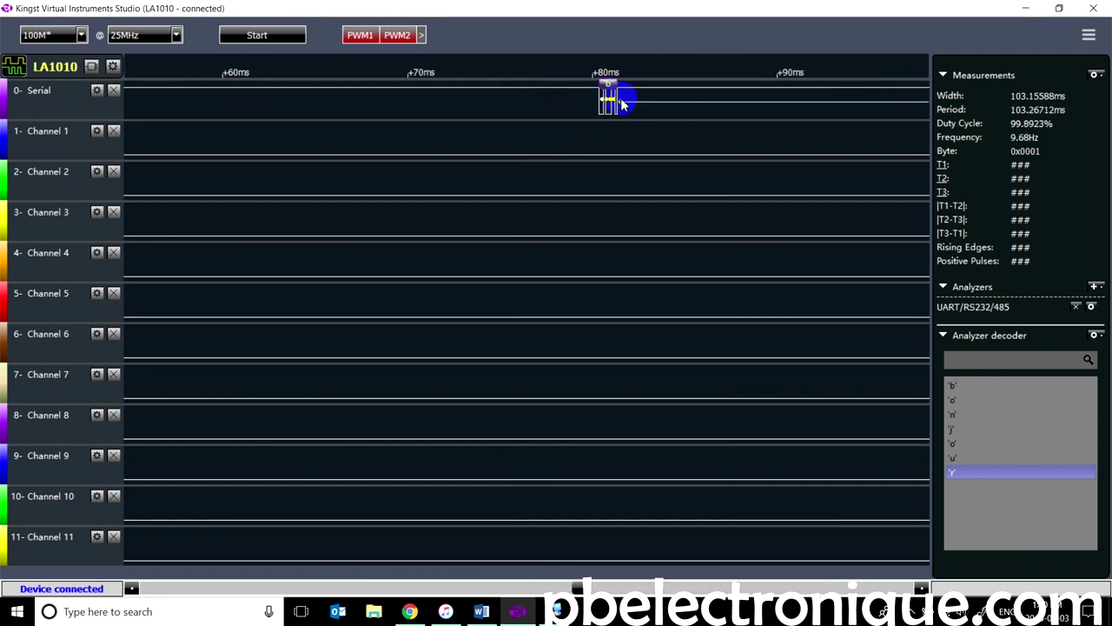
left_click(985, 385)
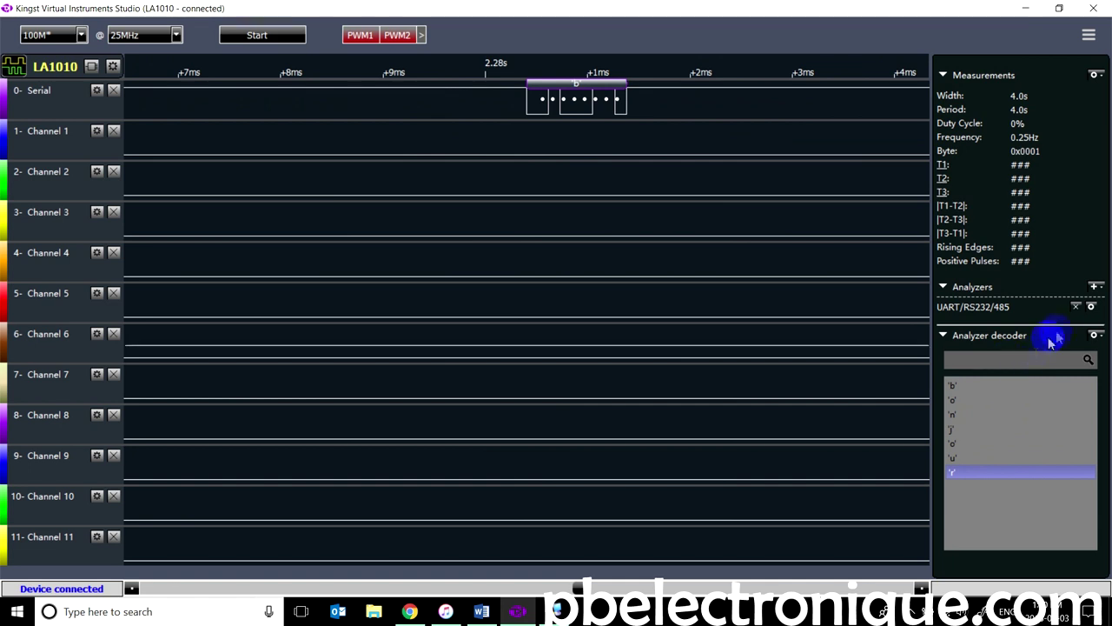
- Review the protocol analyzers available to add, including the extended list with CAN, LIN, Modbus and 1-Wire
left_click(1097, 287)
left_click(1016, 346)
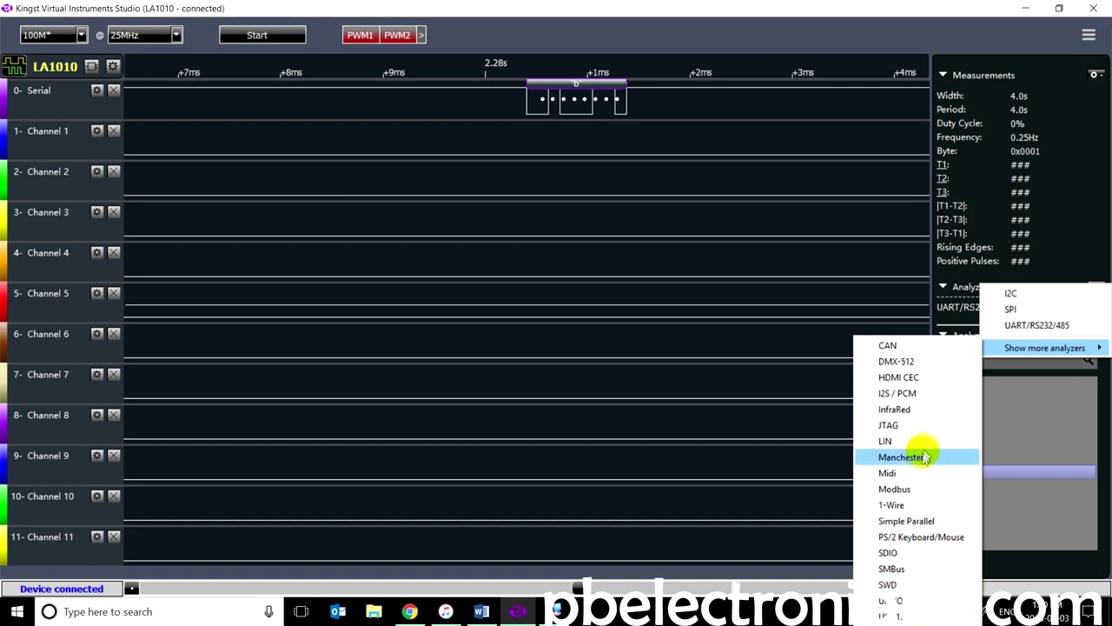
left_click(994, 413)
- Inspect individual decoded characters on the Serial waveform, and compare them with the whole transmission
left_click(977, 385)
left_click(977, 428)
left_click(974, 472)
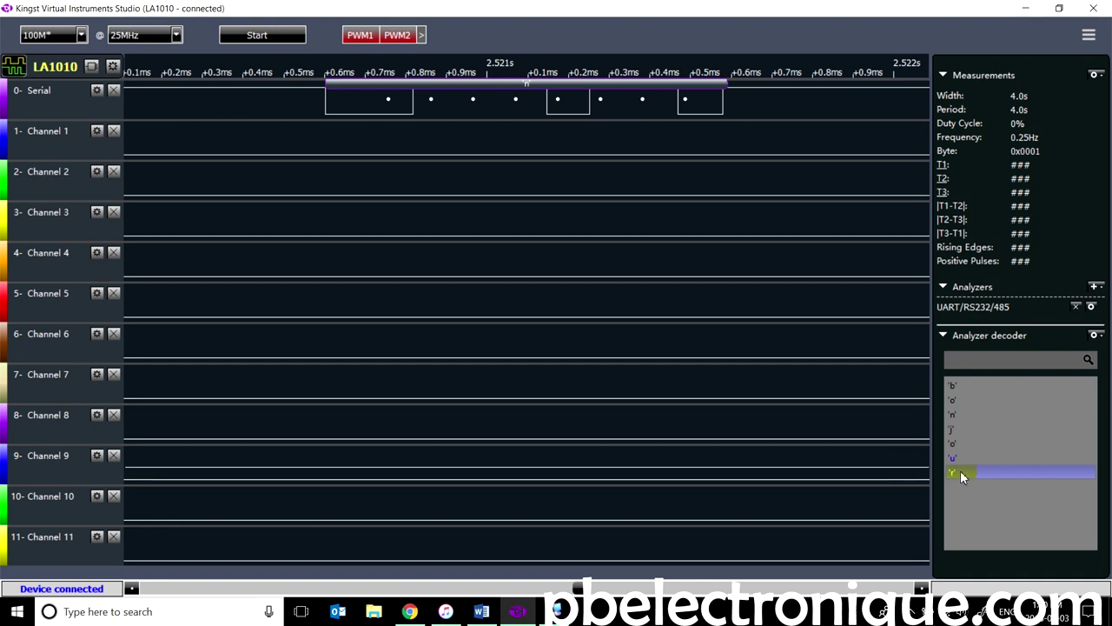
left_click(959, 442)
left_click(960, 385)
left_click(964, 442)
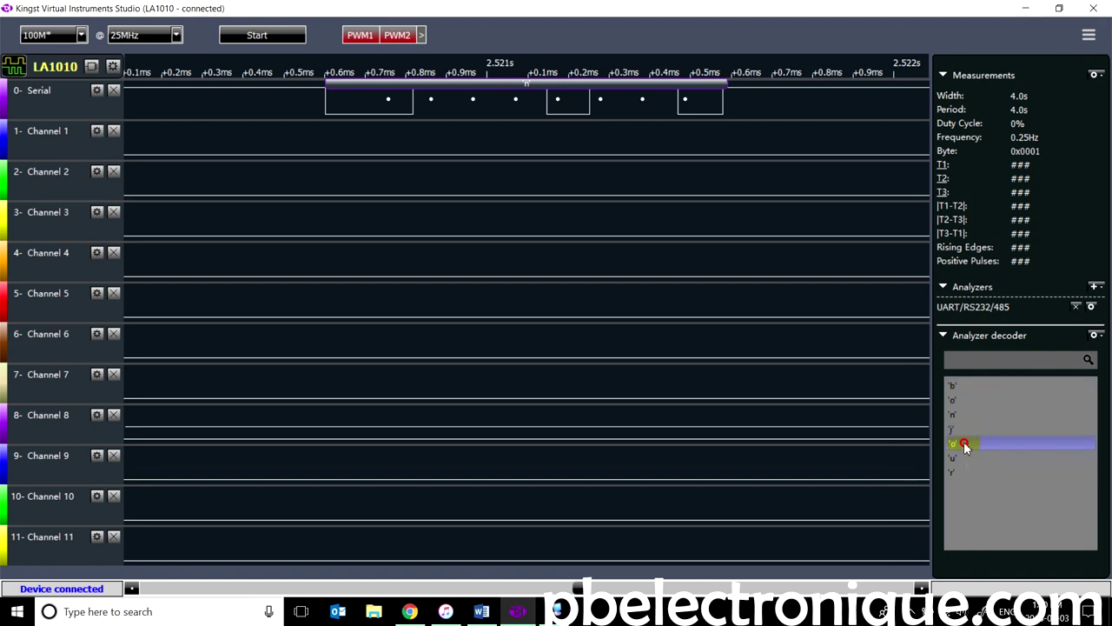
scroll(624, 265, "down", 1)
scroll(633, 144, "down", 10)
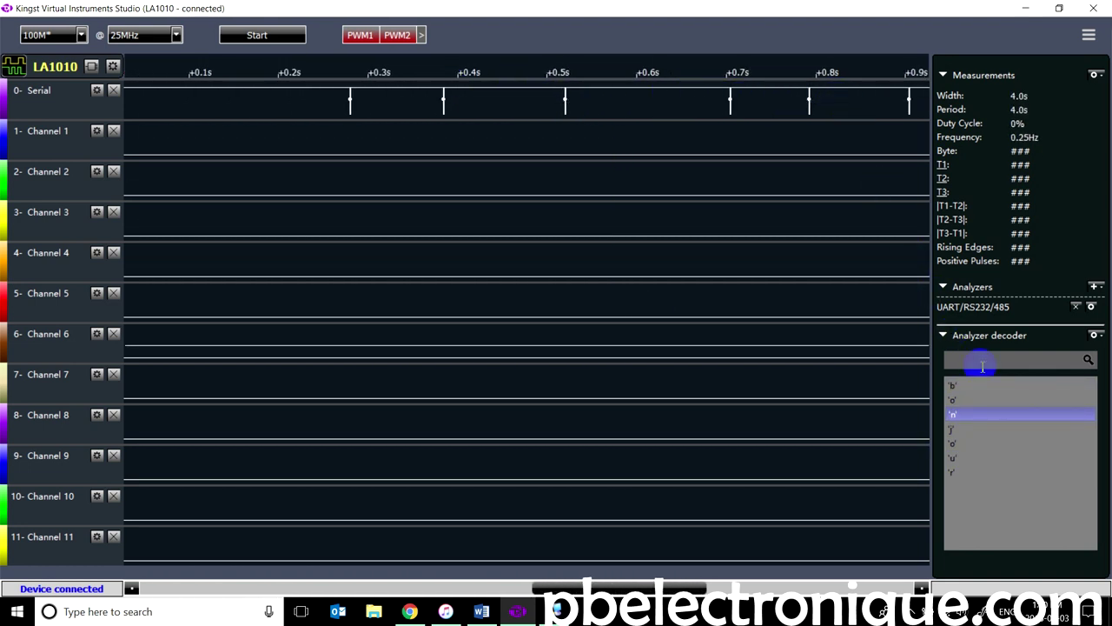
- Export the UART/RS232/485 analyzer results to the Desktop as the CSV file 2018-2-3_13-41-1
left_click(1090, 308)
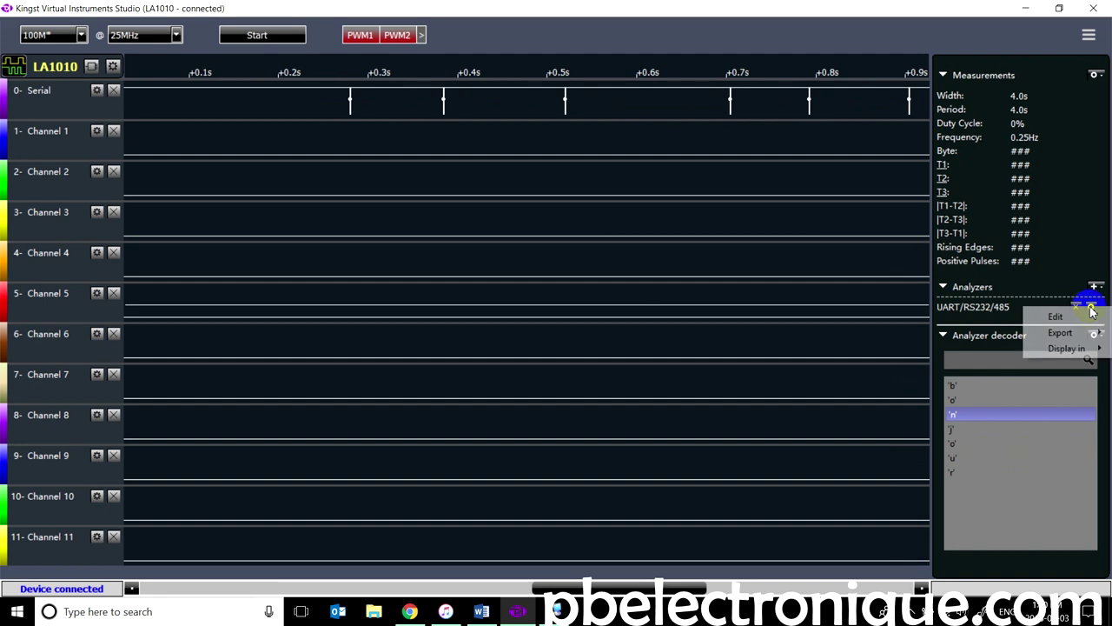
mouse_move(1062, 336)
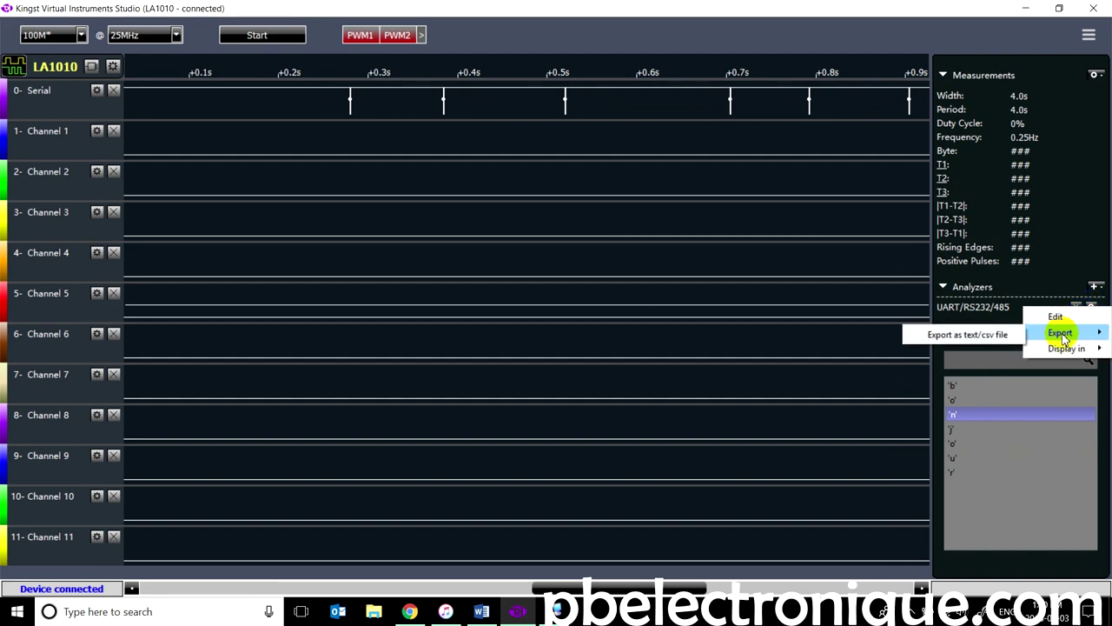
left_click(1002, 339)
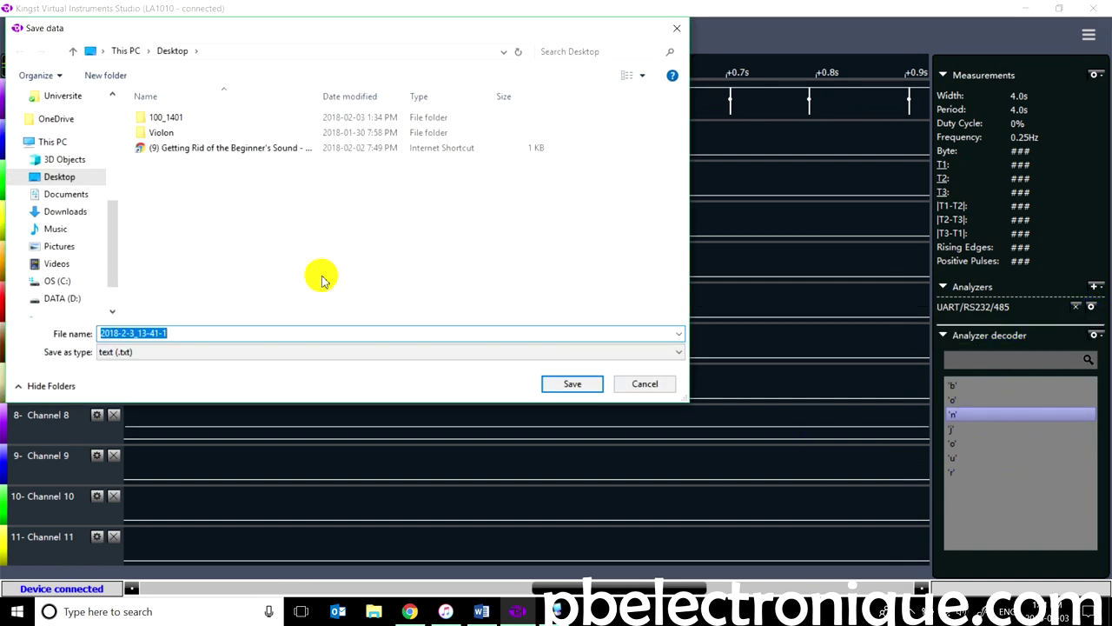
left_click(459, 352)
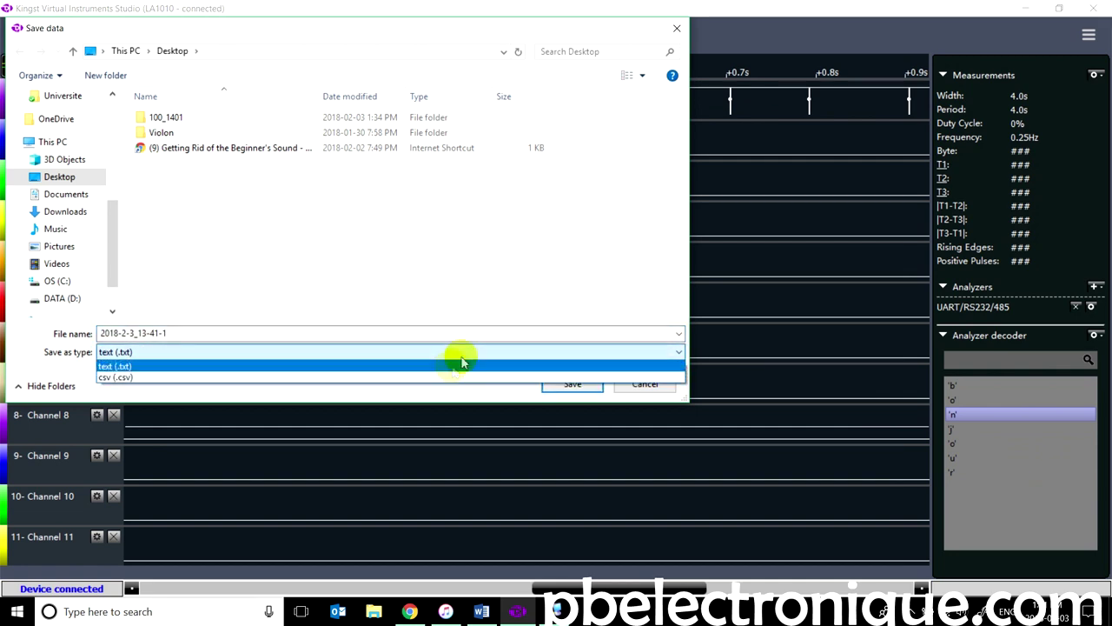
left_click(440, 376)
left_click(573, 384)
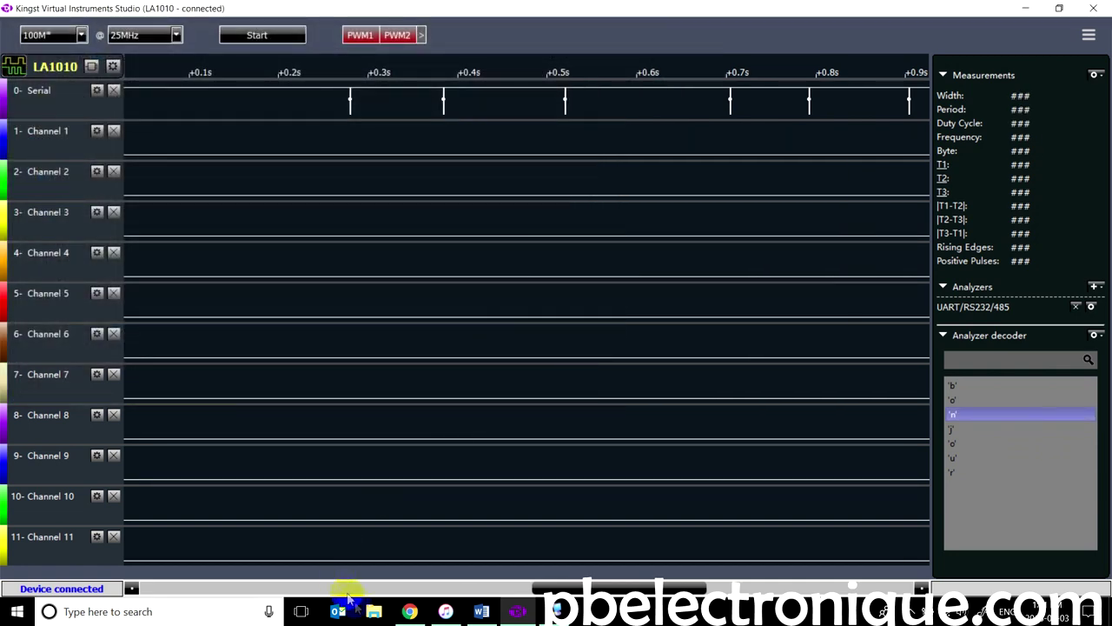
- Open the exported 2018-2-3_13-41-1 file from the Desktop folder in Excel and enlarge the sheet
left_click(375, 611)
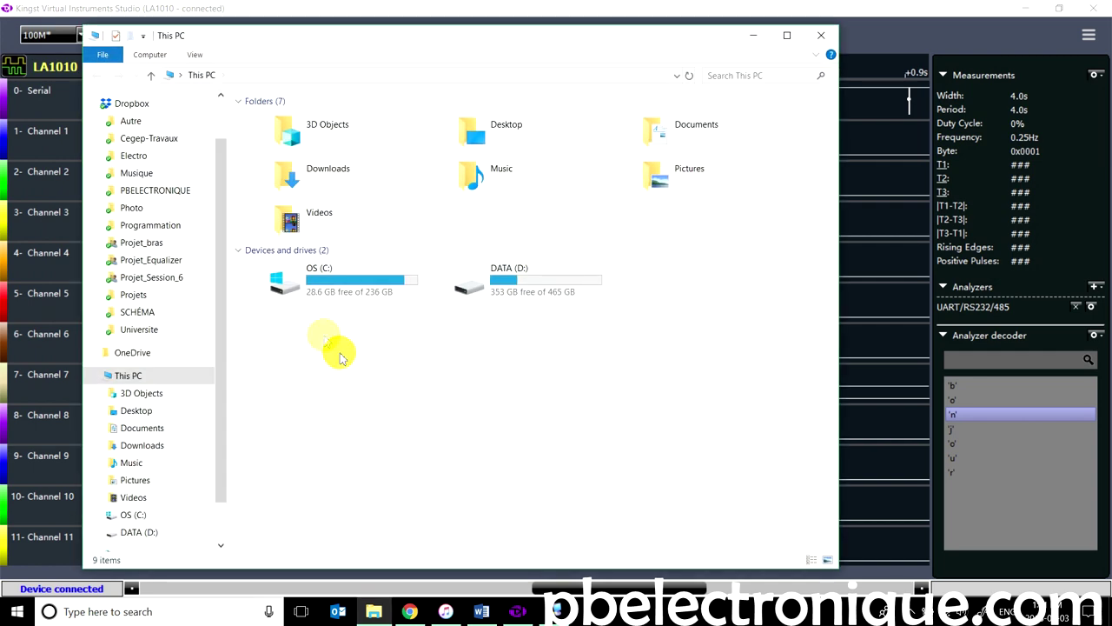
double_click(469, 129)
left_click(341, 167)
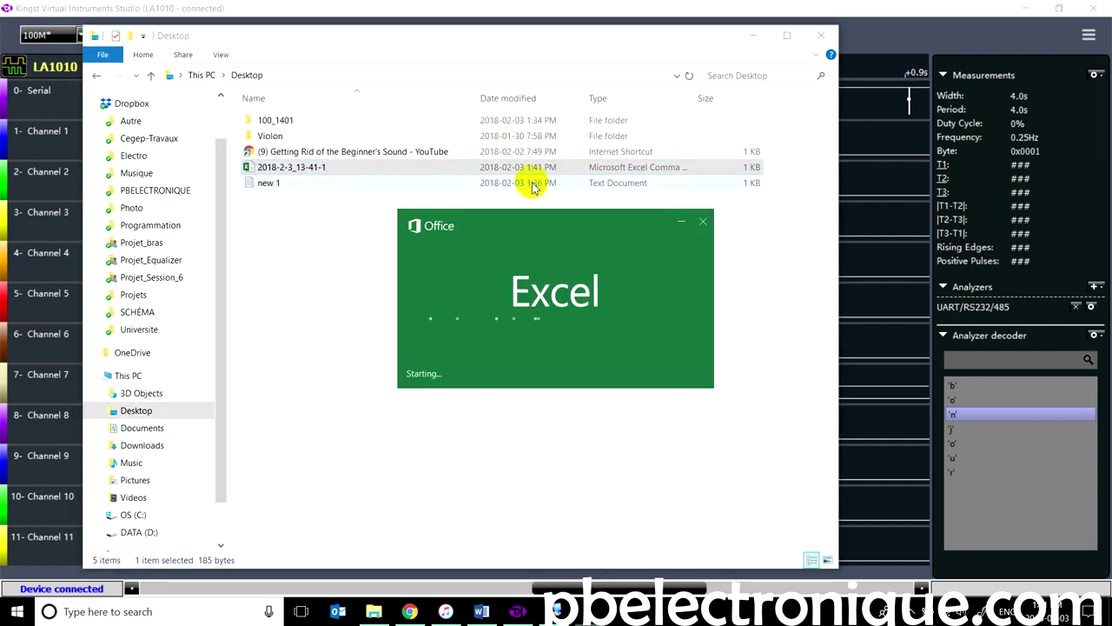
scroll(119, 266, "up", 6, "ctrl")
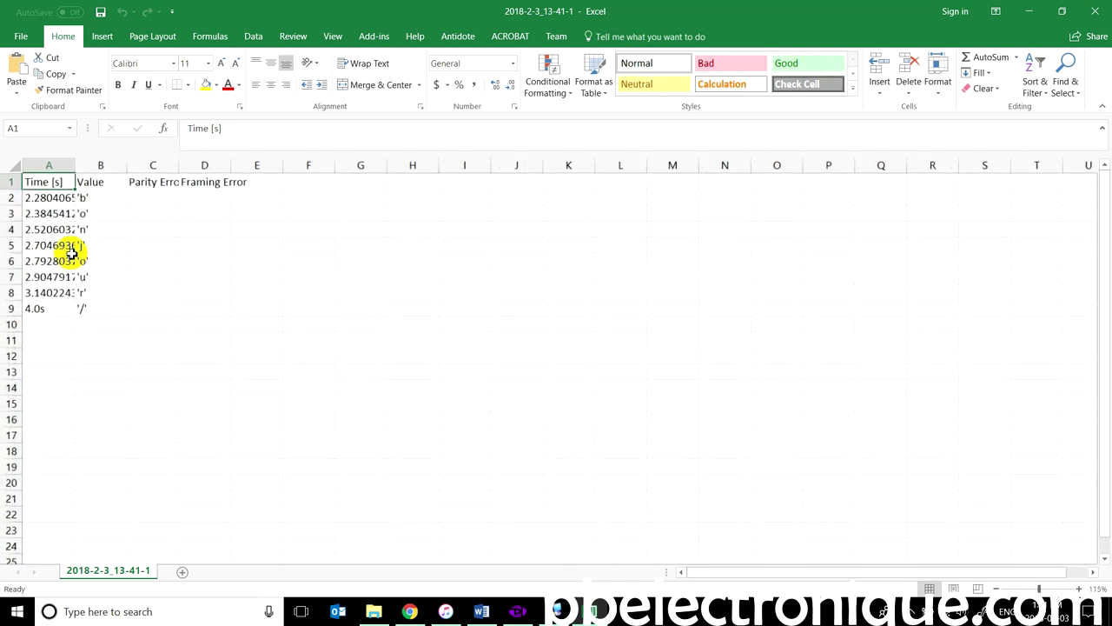
scroll(164, 275, "up", 1, "ctrl")
- Highlight the decoded characters in cells B2 to B8 of the Value column, and close the Excel file
left_click_drag(179, 231, 206, 405)
left_click(232, 402)
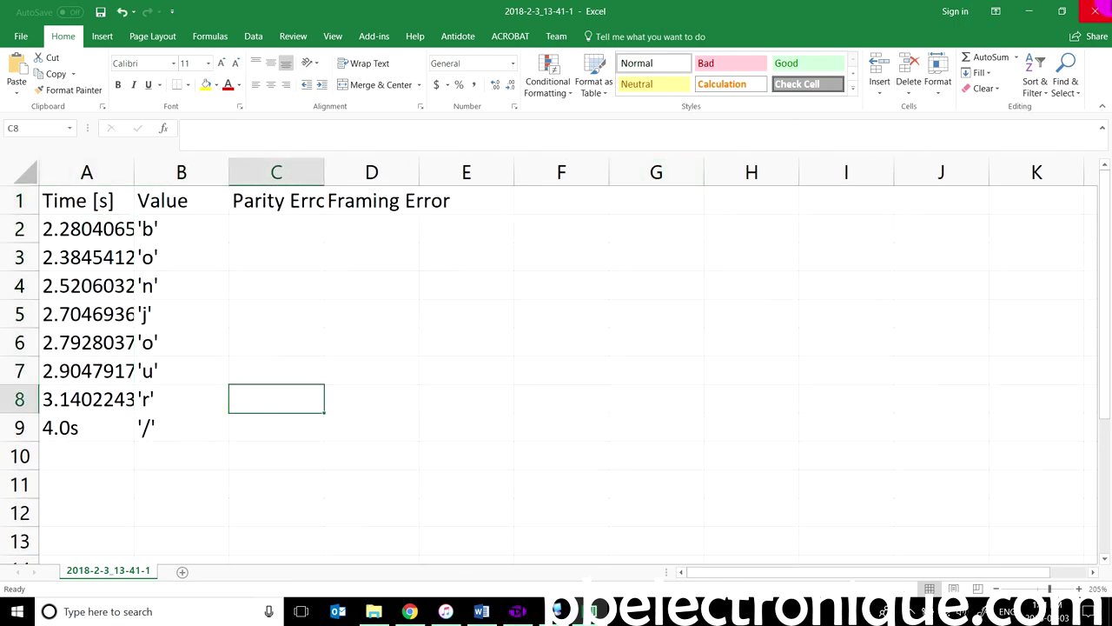
left_click_drag(181, 226, 202, 406)
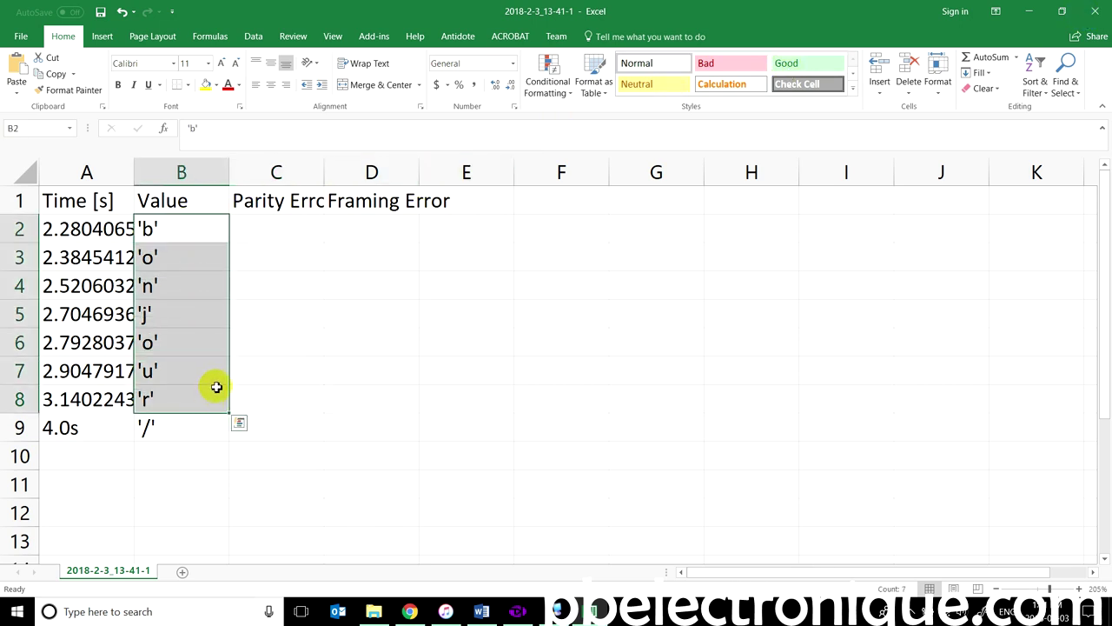
key("shift+Up")
key("shift+Up")
key("shift+Up")
left_click_drag(174, 228, 194, 397)
left_click(228, 230)
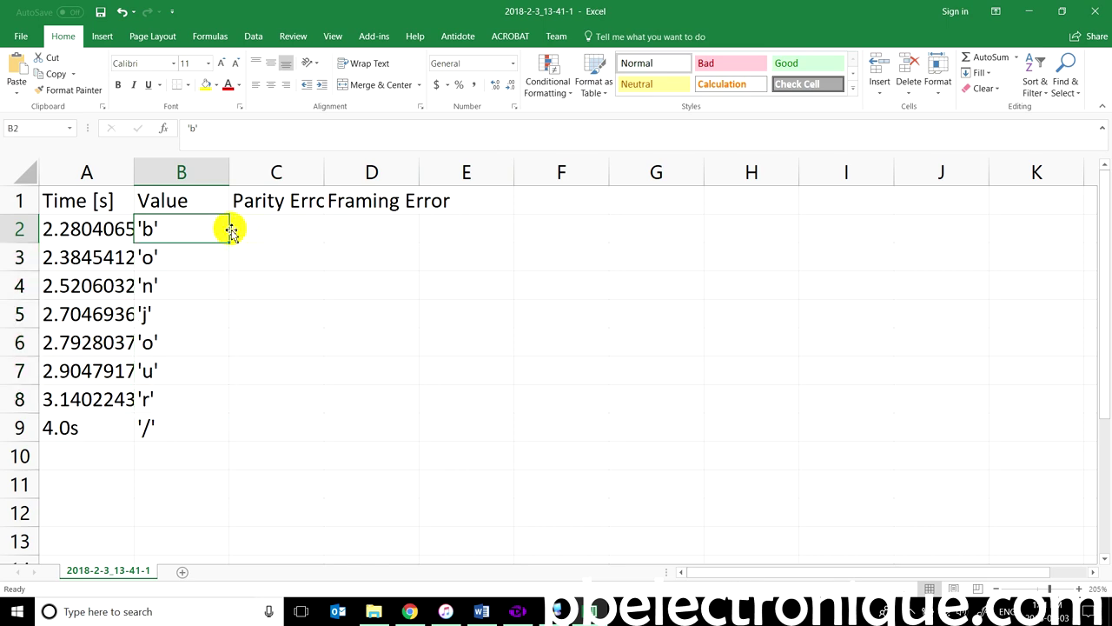
left_click(1095, 10)
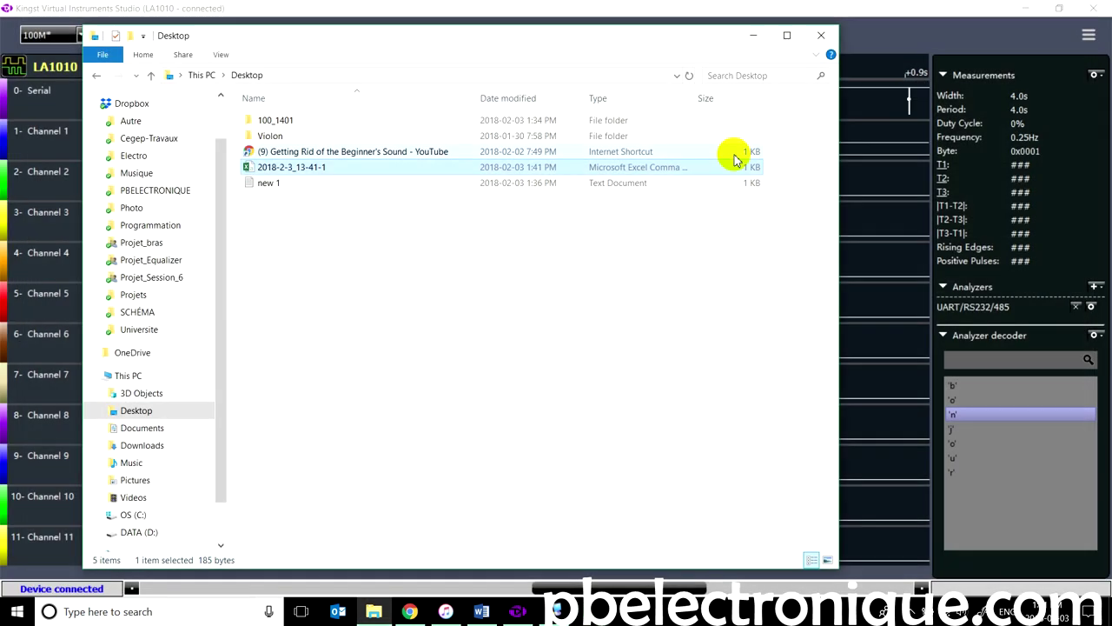
- Switch to the LA1010 product page in Chrome, examine the SPI, UART and I2C CSV export examples, and return to the analyzer
left_click(528, 6)
left_click(410, 611)
scroll(491, 391, "down", 15)
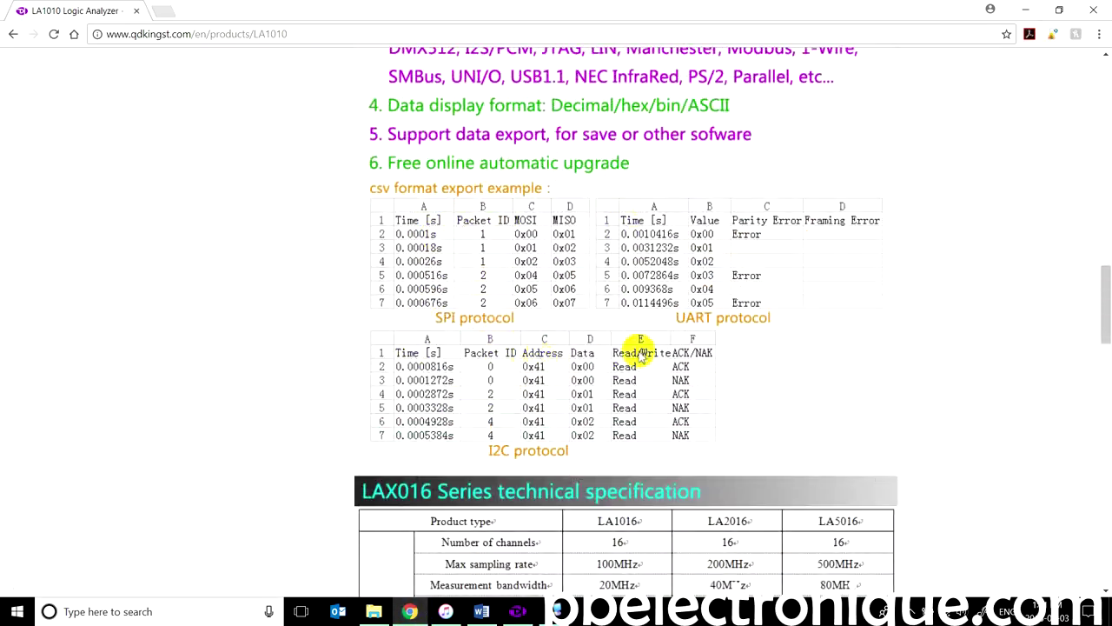
key("ctrl+plus")
key("ctrl+plus")
key("ctrl+plus")
scroll(695, 358, "down", 2)
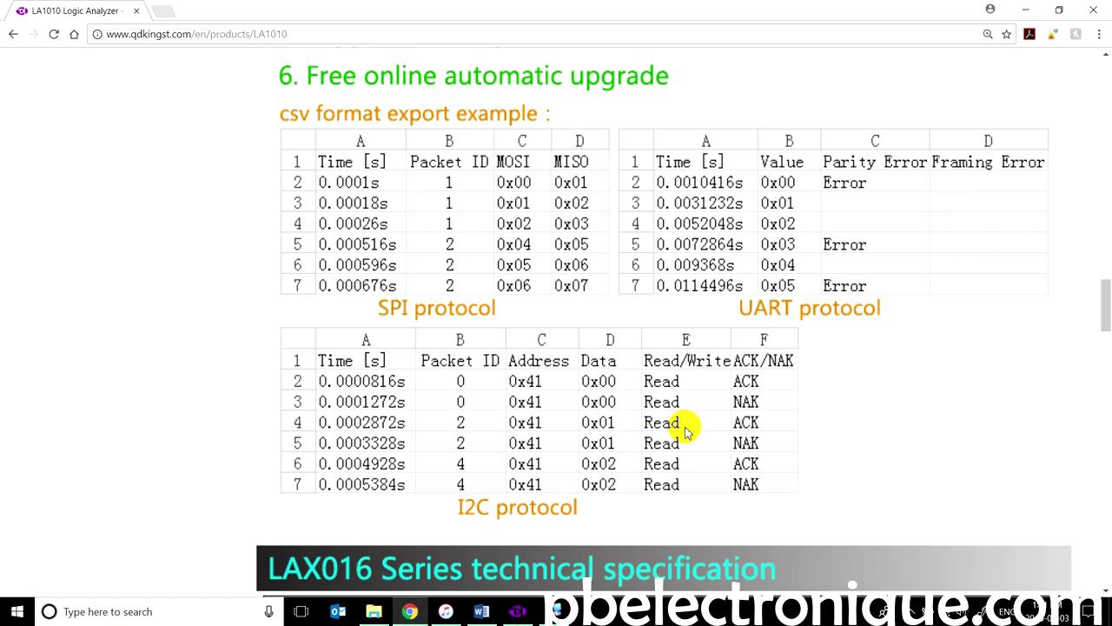
scroll(708, 415, "down", 6)
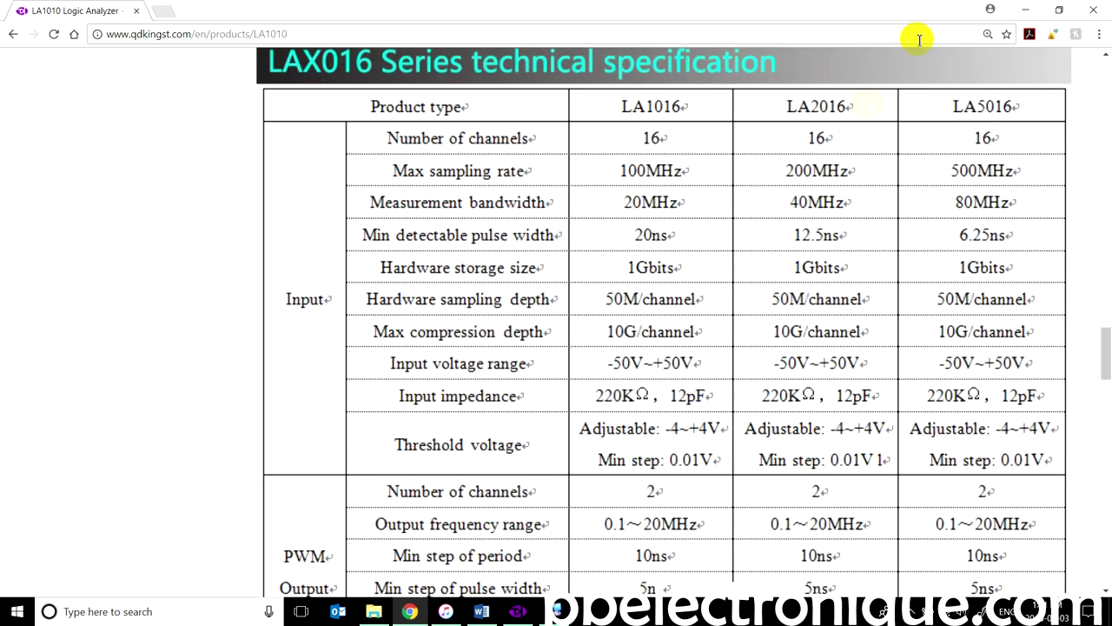
left_click(1024, 9)
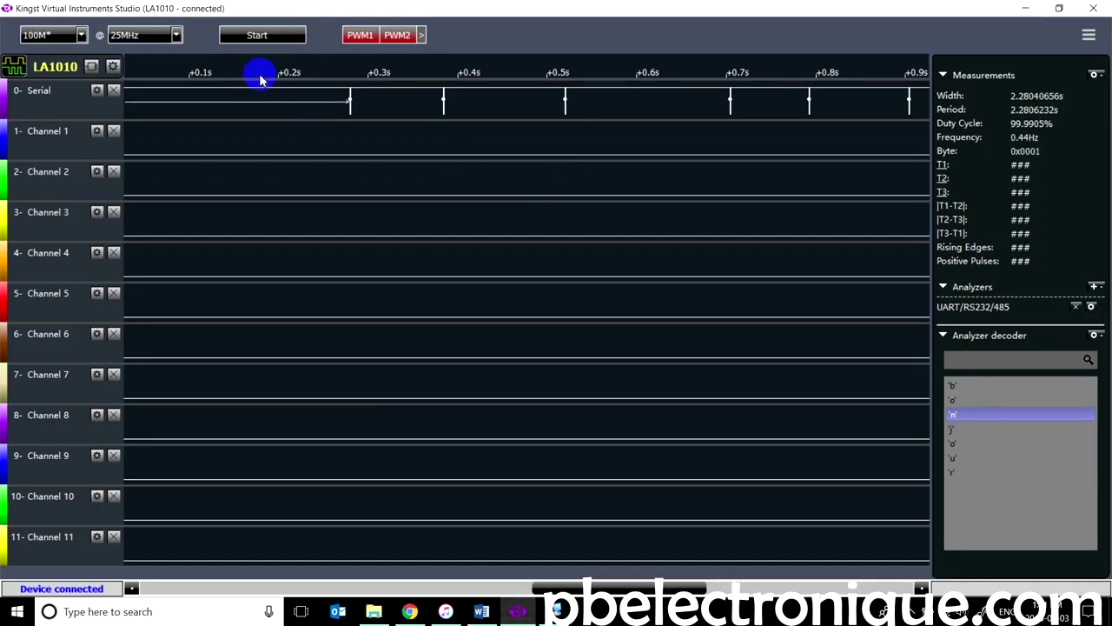
- Enable PWM1 and try frequencies of 100 MHz and 10 MHz in its settings, discarding the frequency changes
left_click(420, 35)
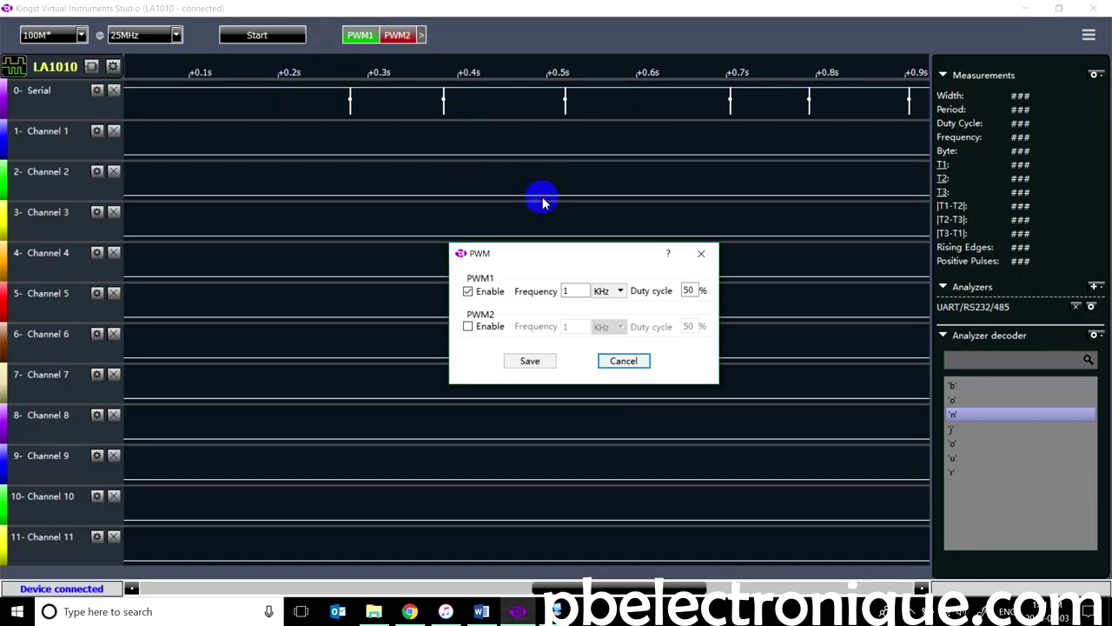
left_click(608, 291)
left_click(612, 303)
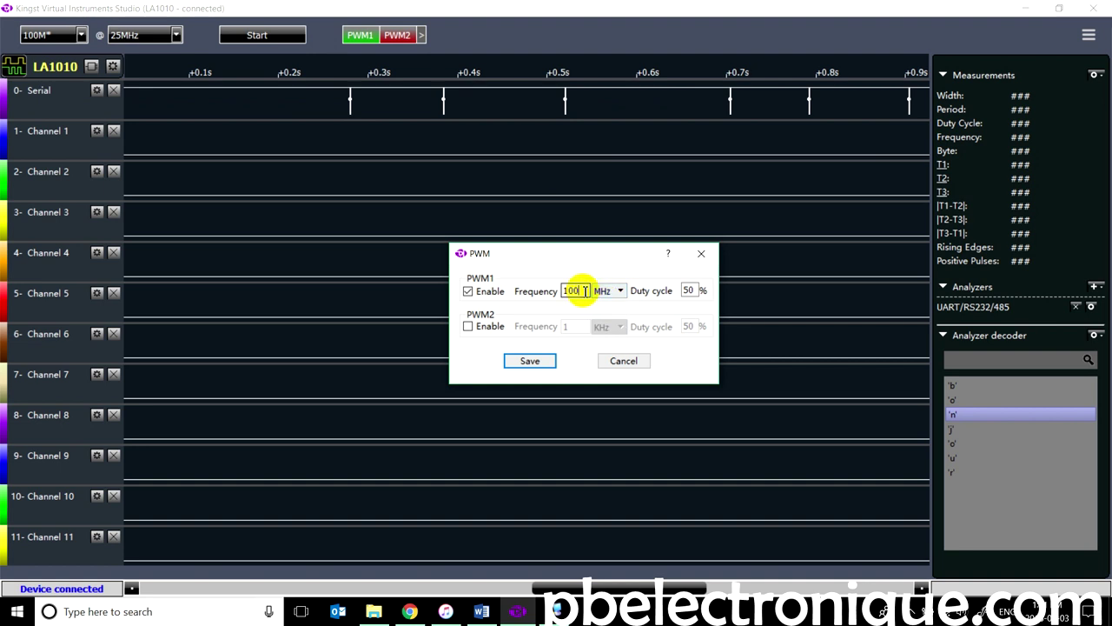
key("Return")
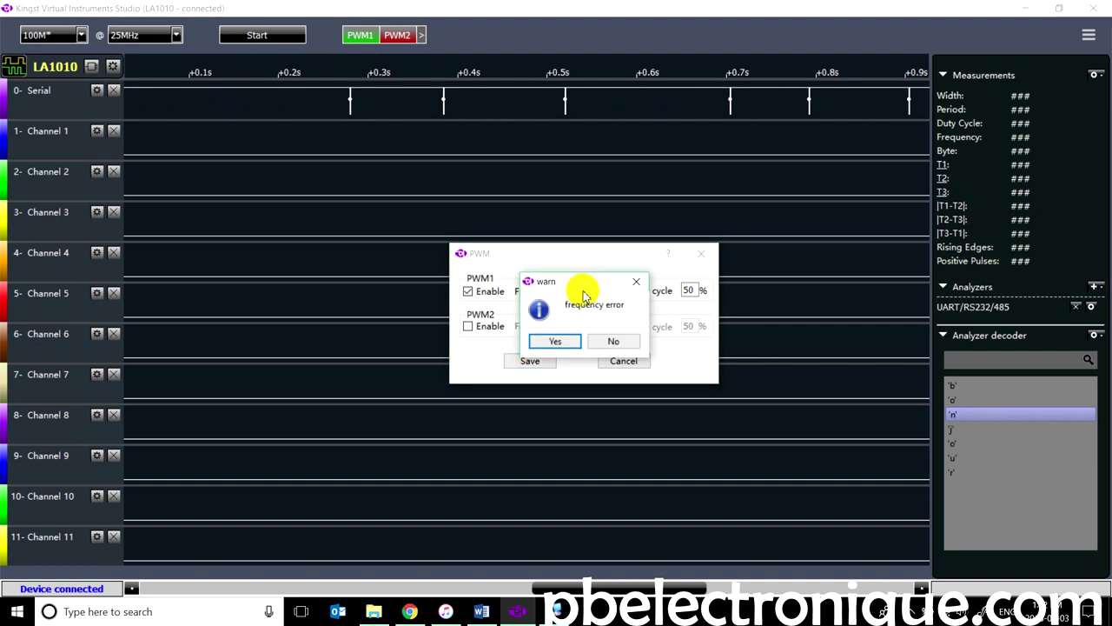
key("Return")
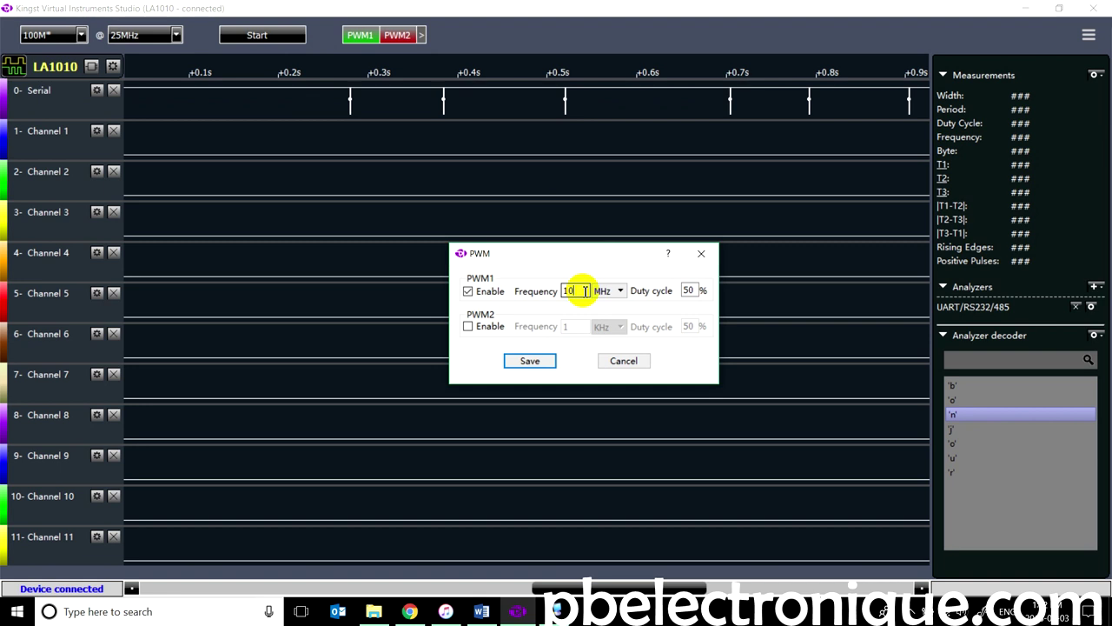
left_click(623, 361)
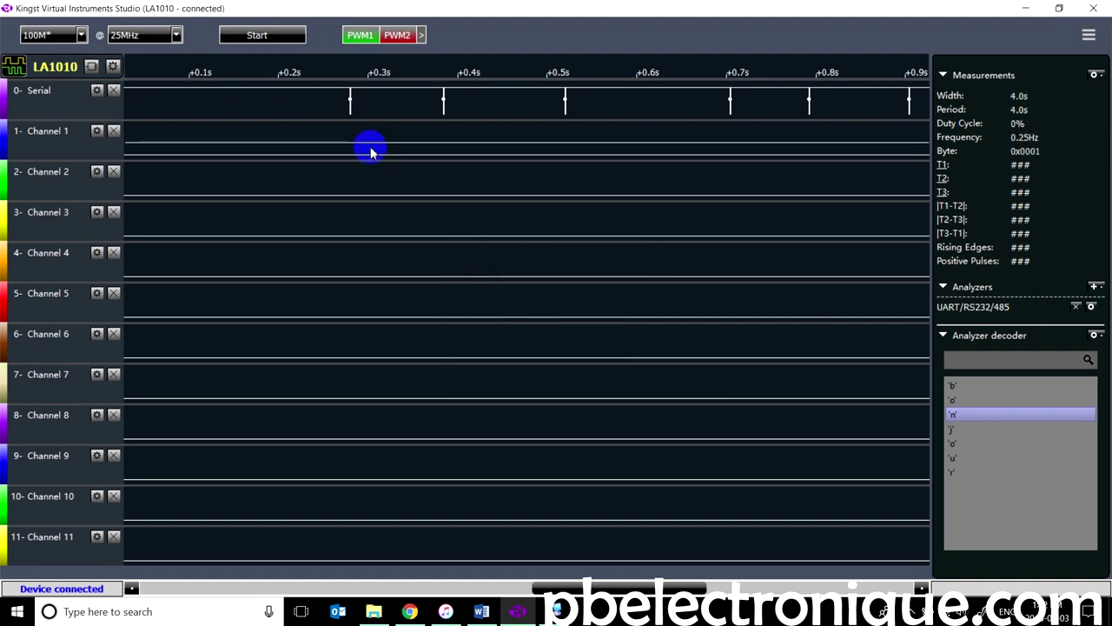
- Review the available sample depth options up to 10G and the sample rate options up to 100 MHz
left_click(368, 146)
left_click(67, 33)
left_click(81, 35)
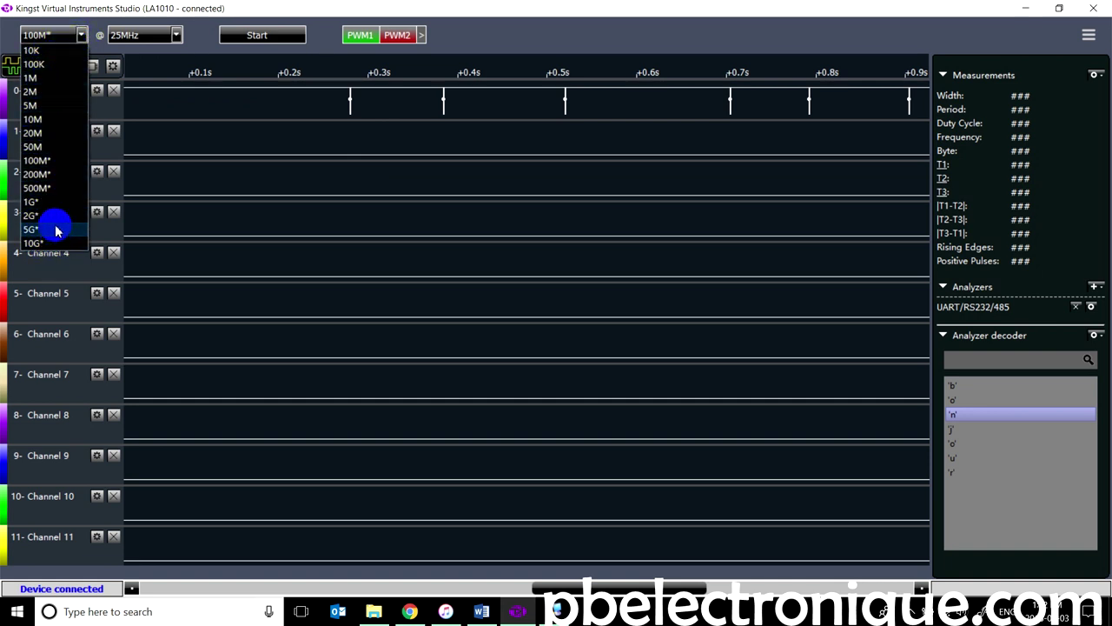
left_click(126, 33)
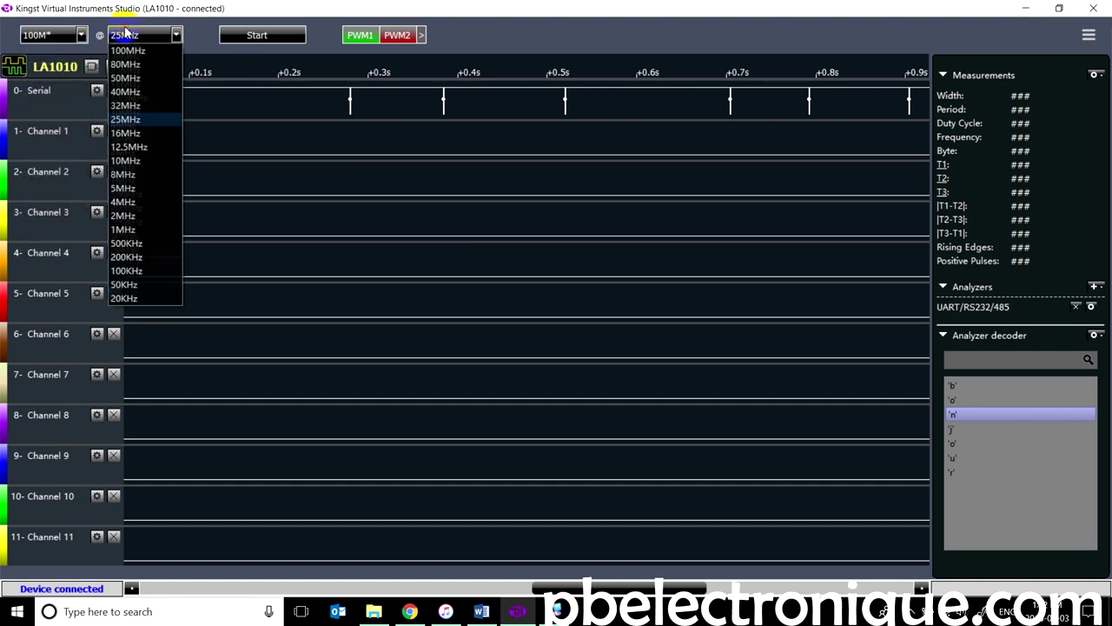